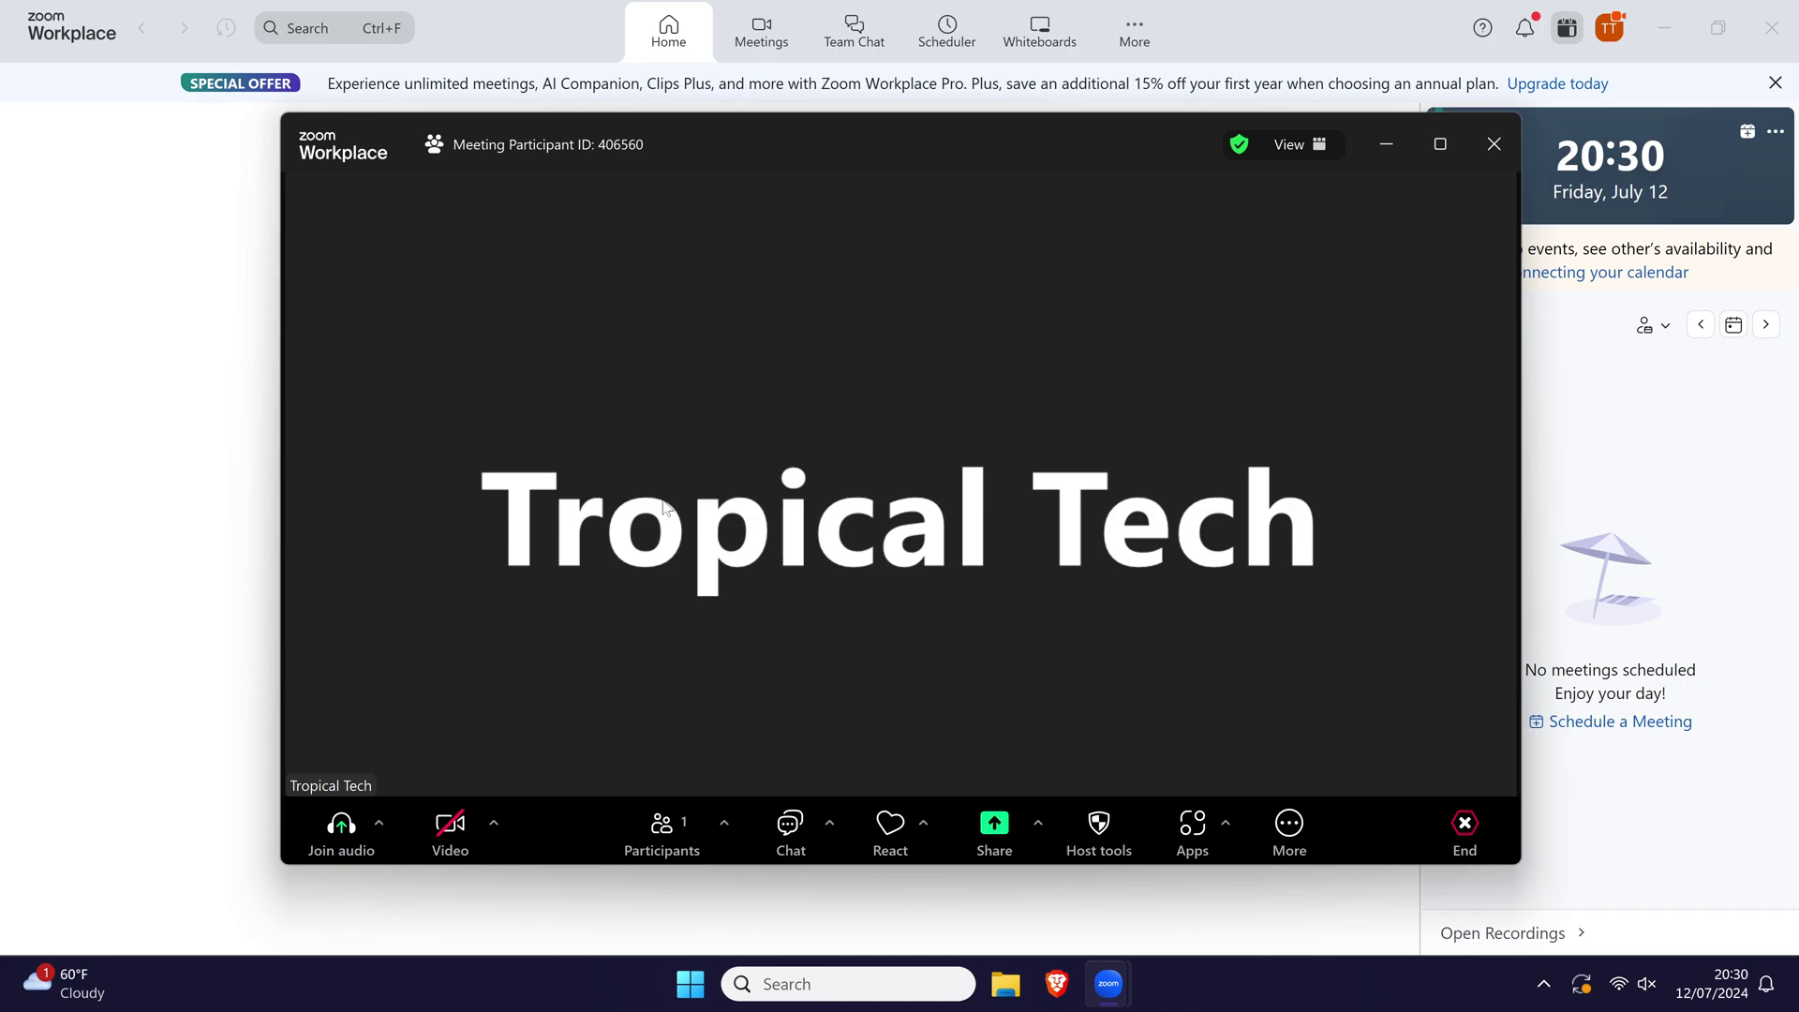
Join the meeting with computer audio, then run the speaker test on Headphones (WH-1000XM4) and confirm that the ringtone is heard
{"action": "left_click", "coordinate": [337, 827]}
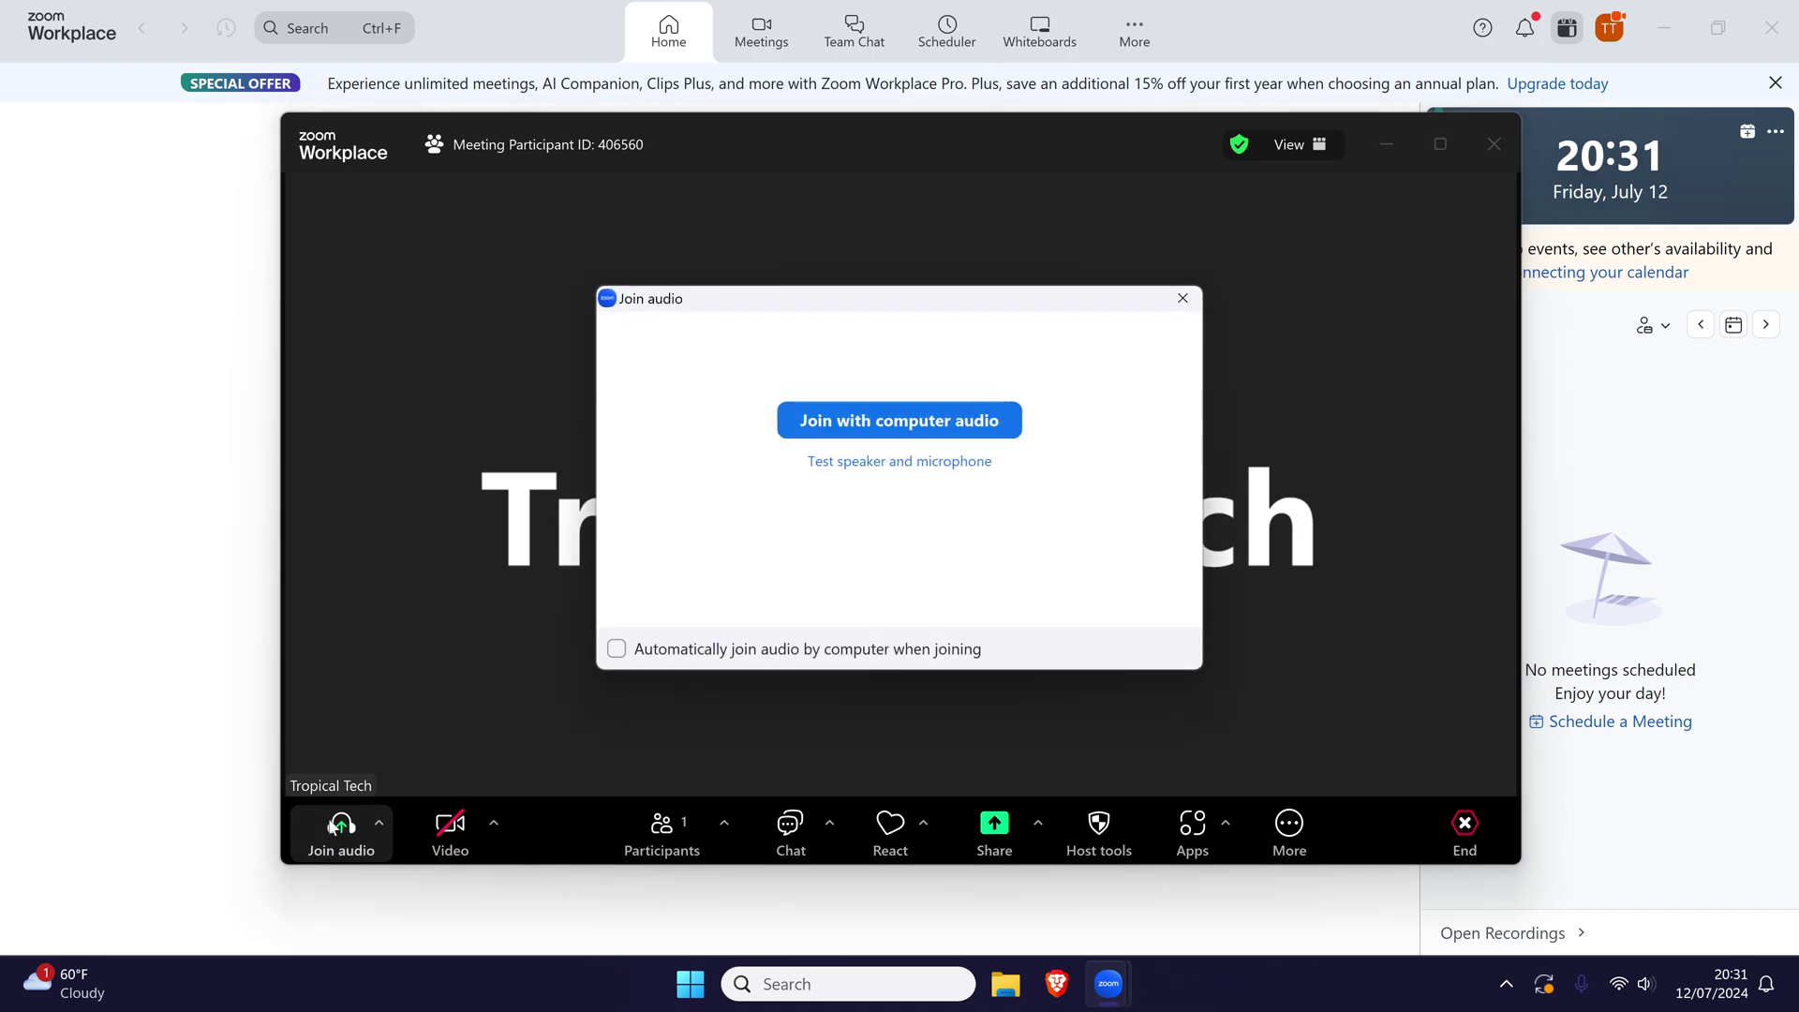
{"action": "left_click", "coordinate": [925, 422]}
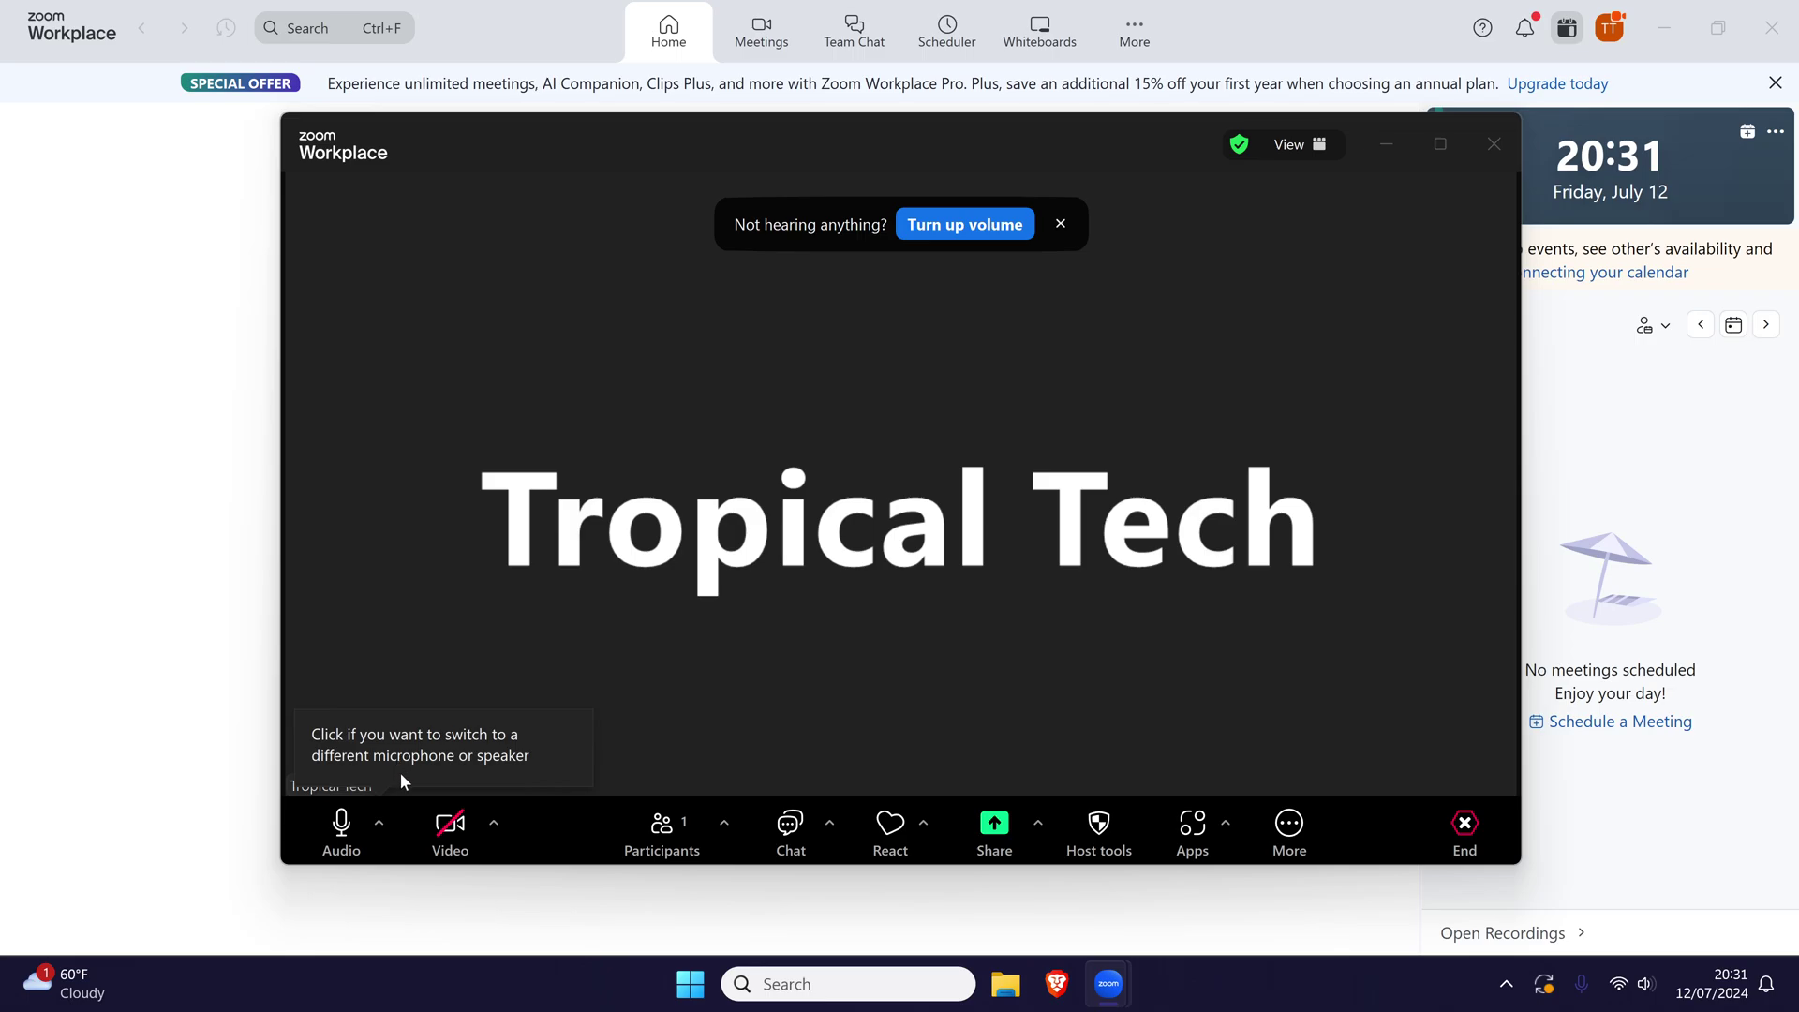
{"action": "left_click", "coordinate": [378, 821]}
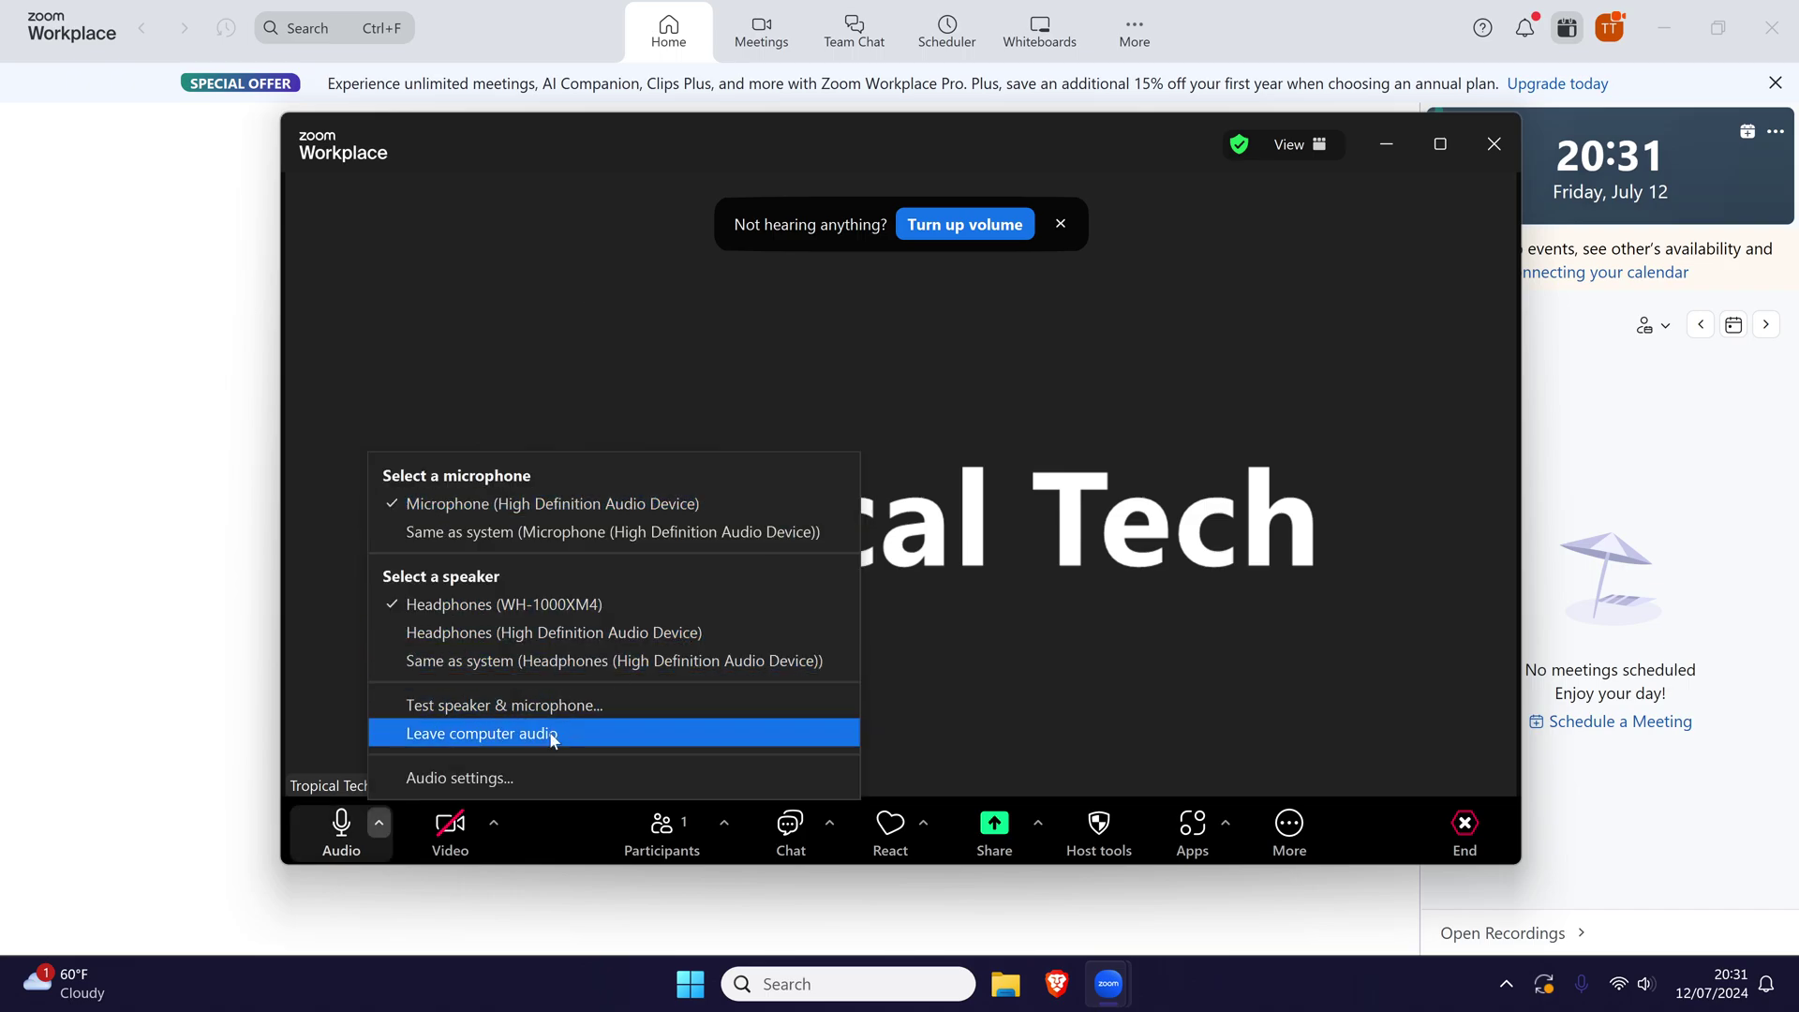
{"action": "left_click", "coordinate": [533, 706]}
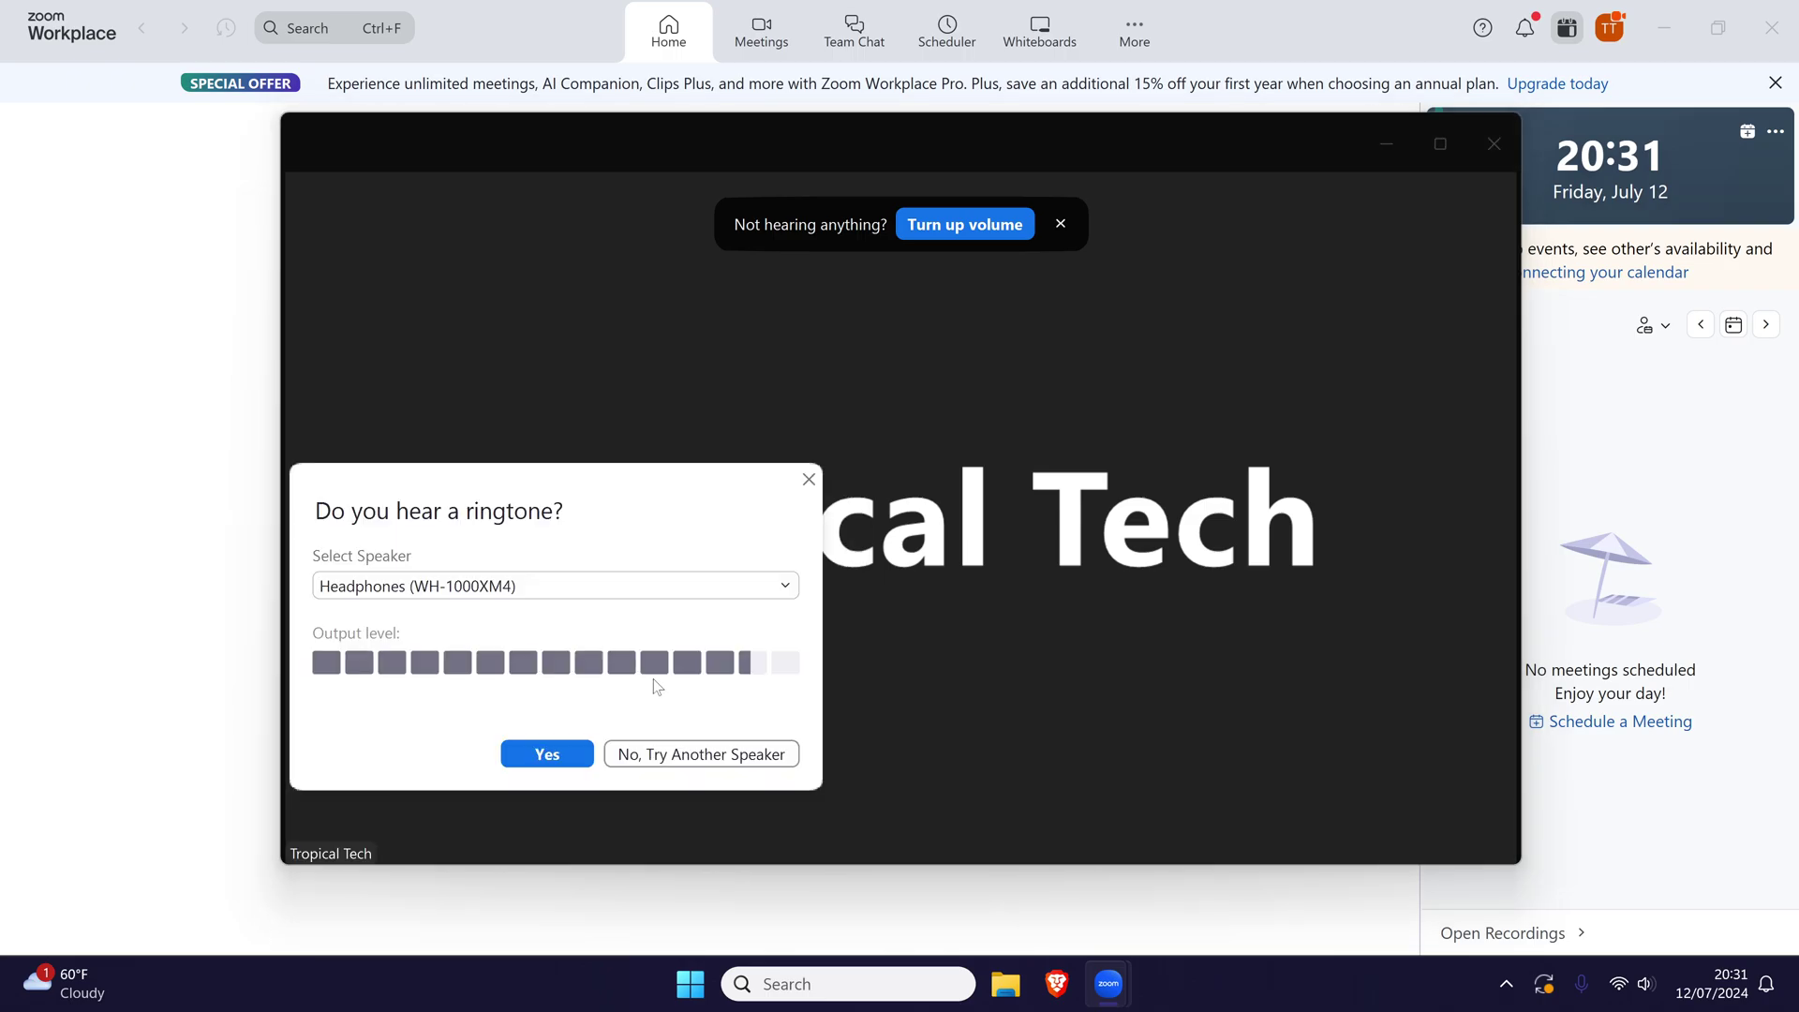
{"action": "left_click", "coordinate": [544, 750]}
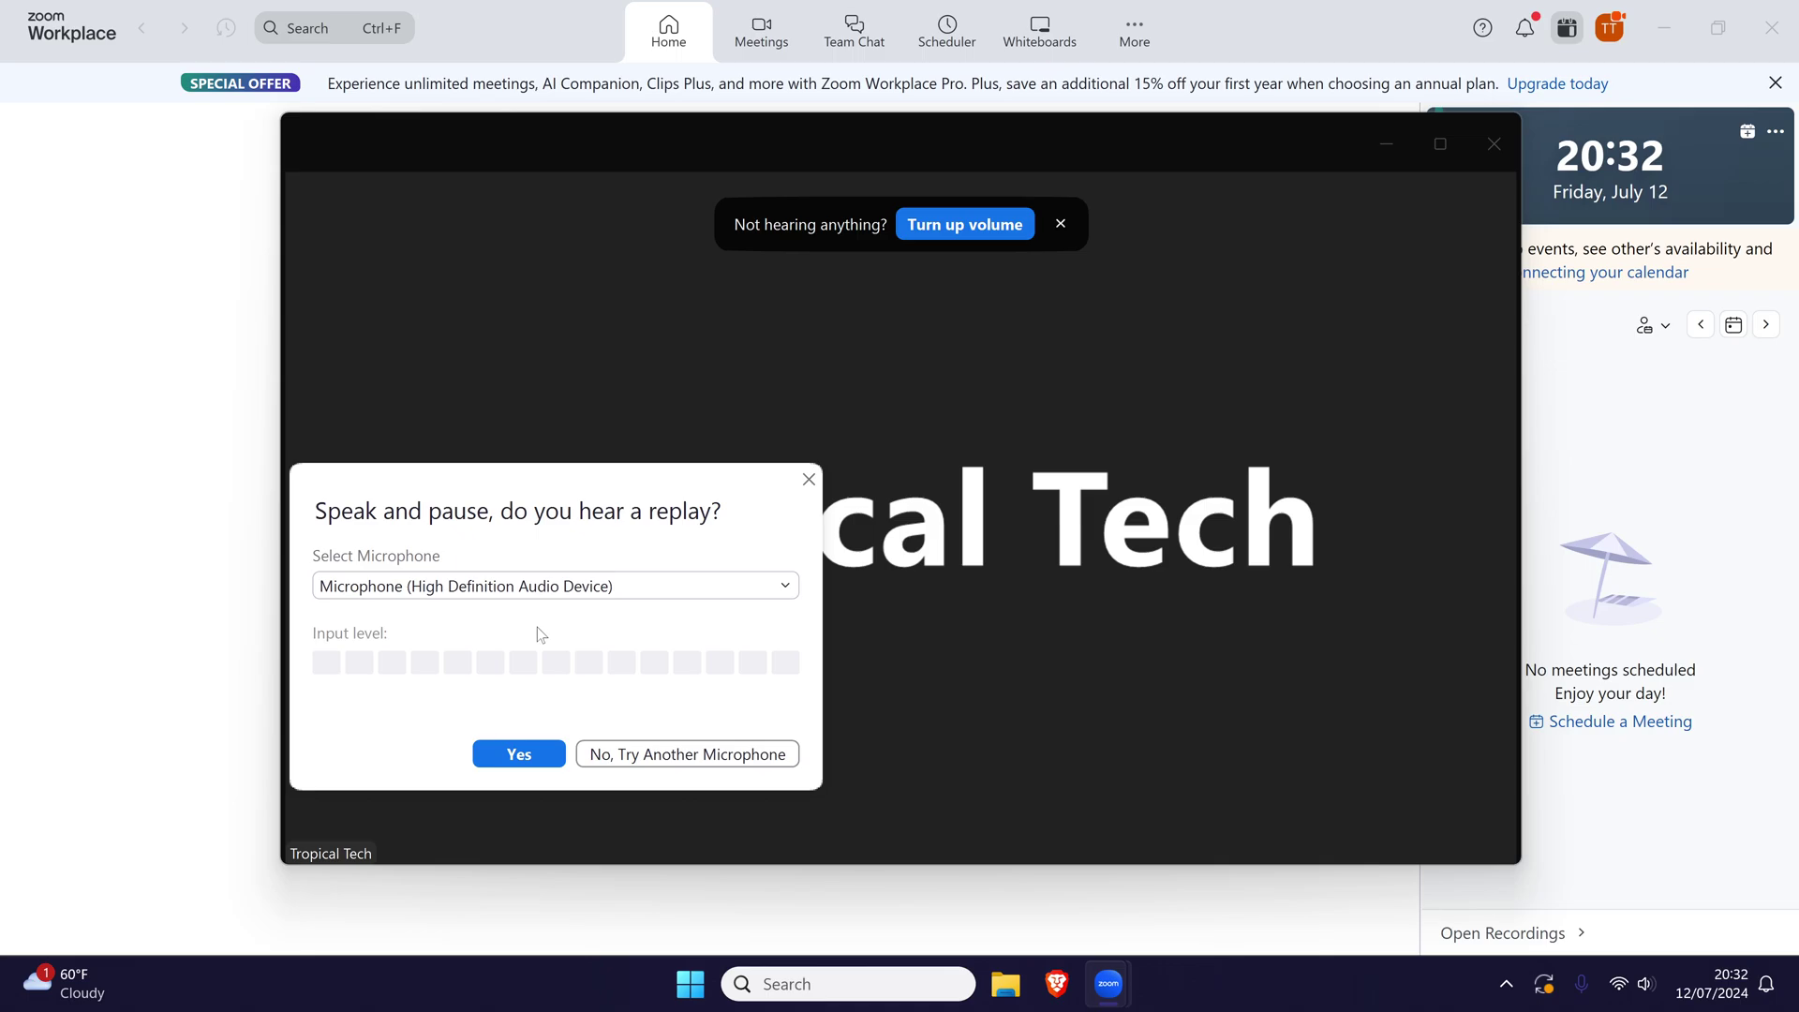
Choose Microphone (High Definition Audio Device) for the microphone test and confirm that the replay is heard
{"action": "left_click", "coordinate": [525, 586]}
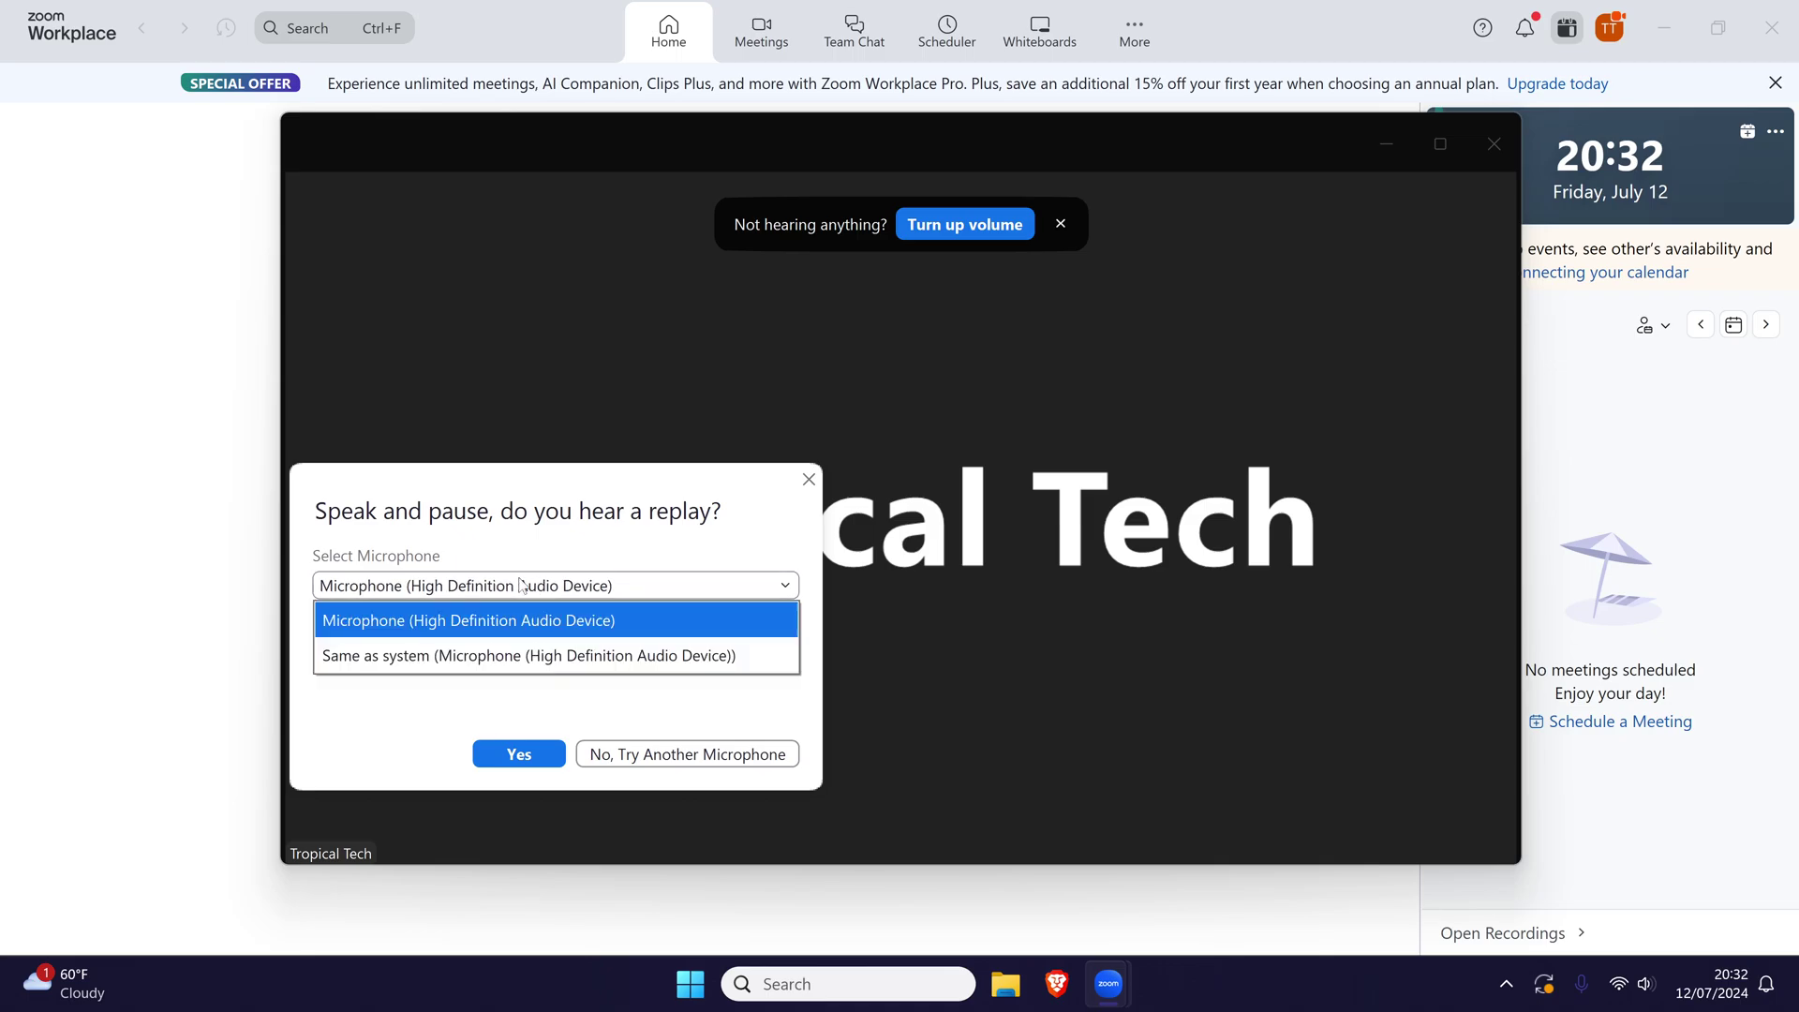
{"action": "left_click", "coordinate": [681, 632]}
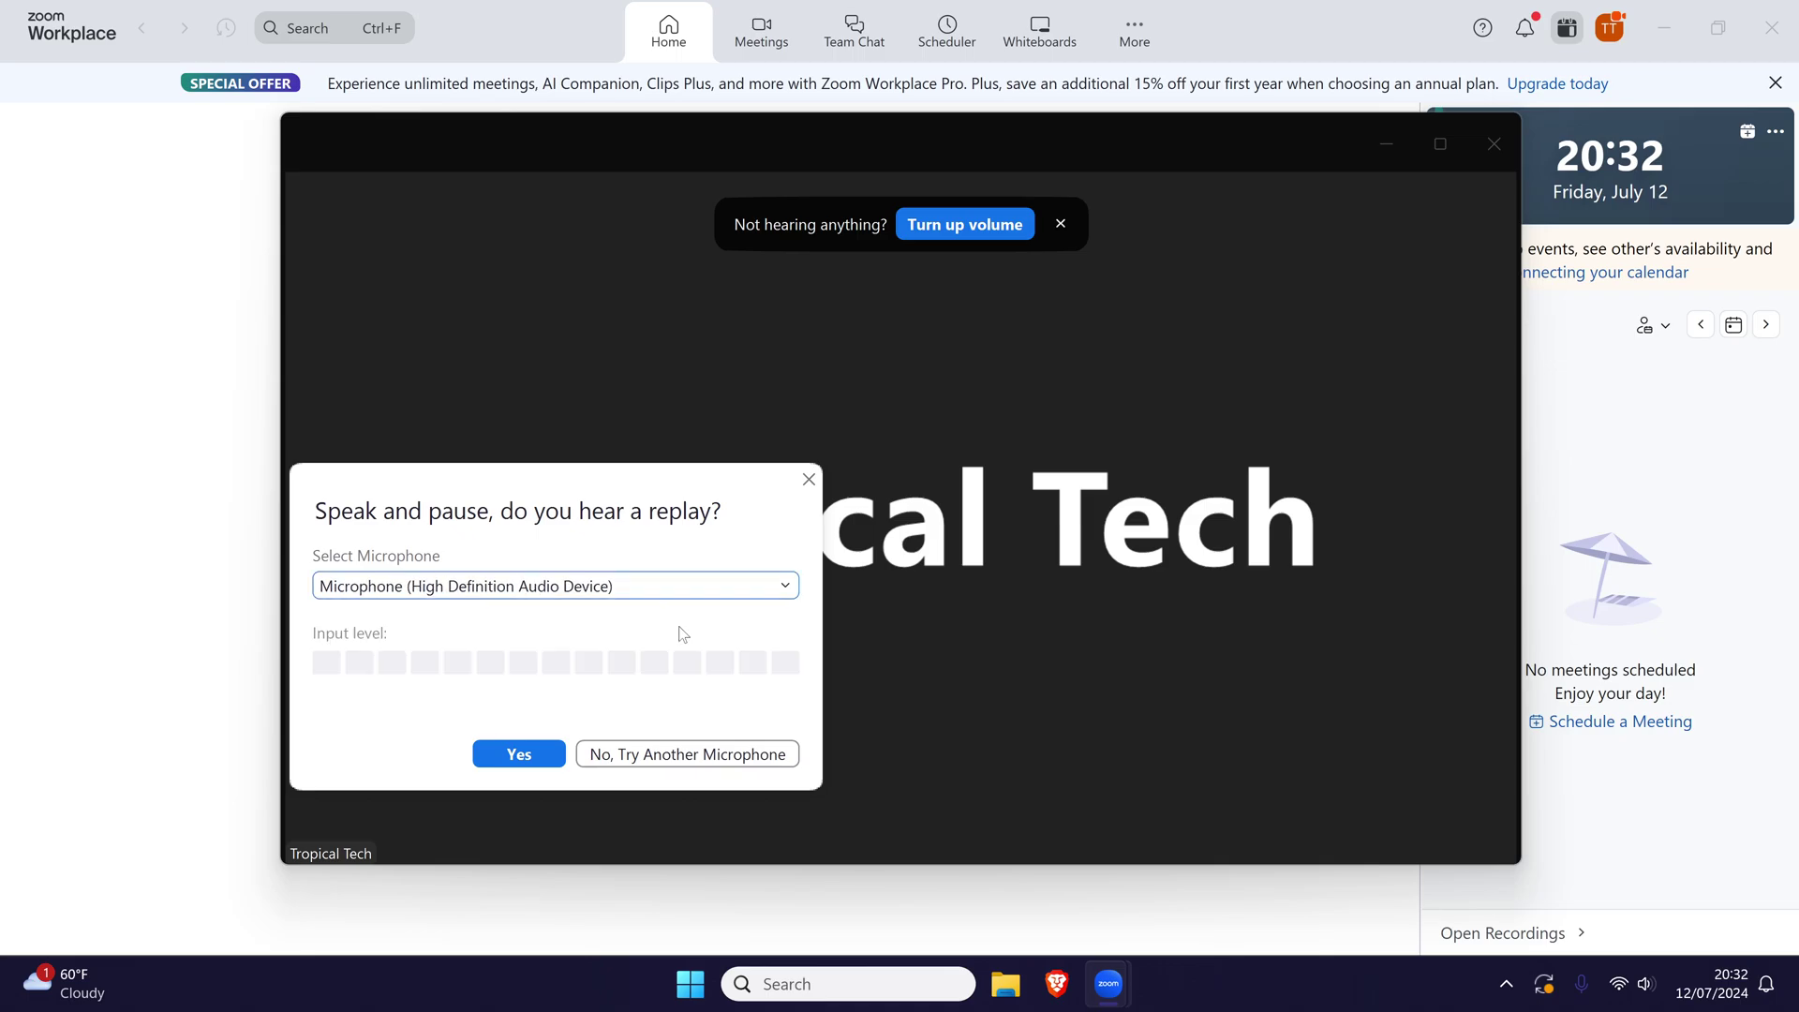
{"action": "left_click", "coordinate": [519, 753]}
In the meeting's audio settings, select Microphone (High Definition Audio Device), disable automatic microphone volume adjustment and raise the microphone volume to maximum
{"action": "left_click", "coordinate": [378, 823]}
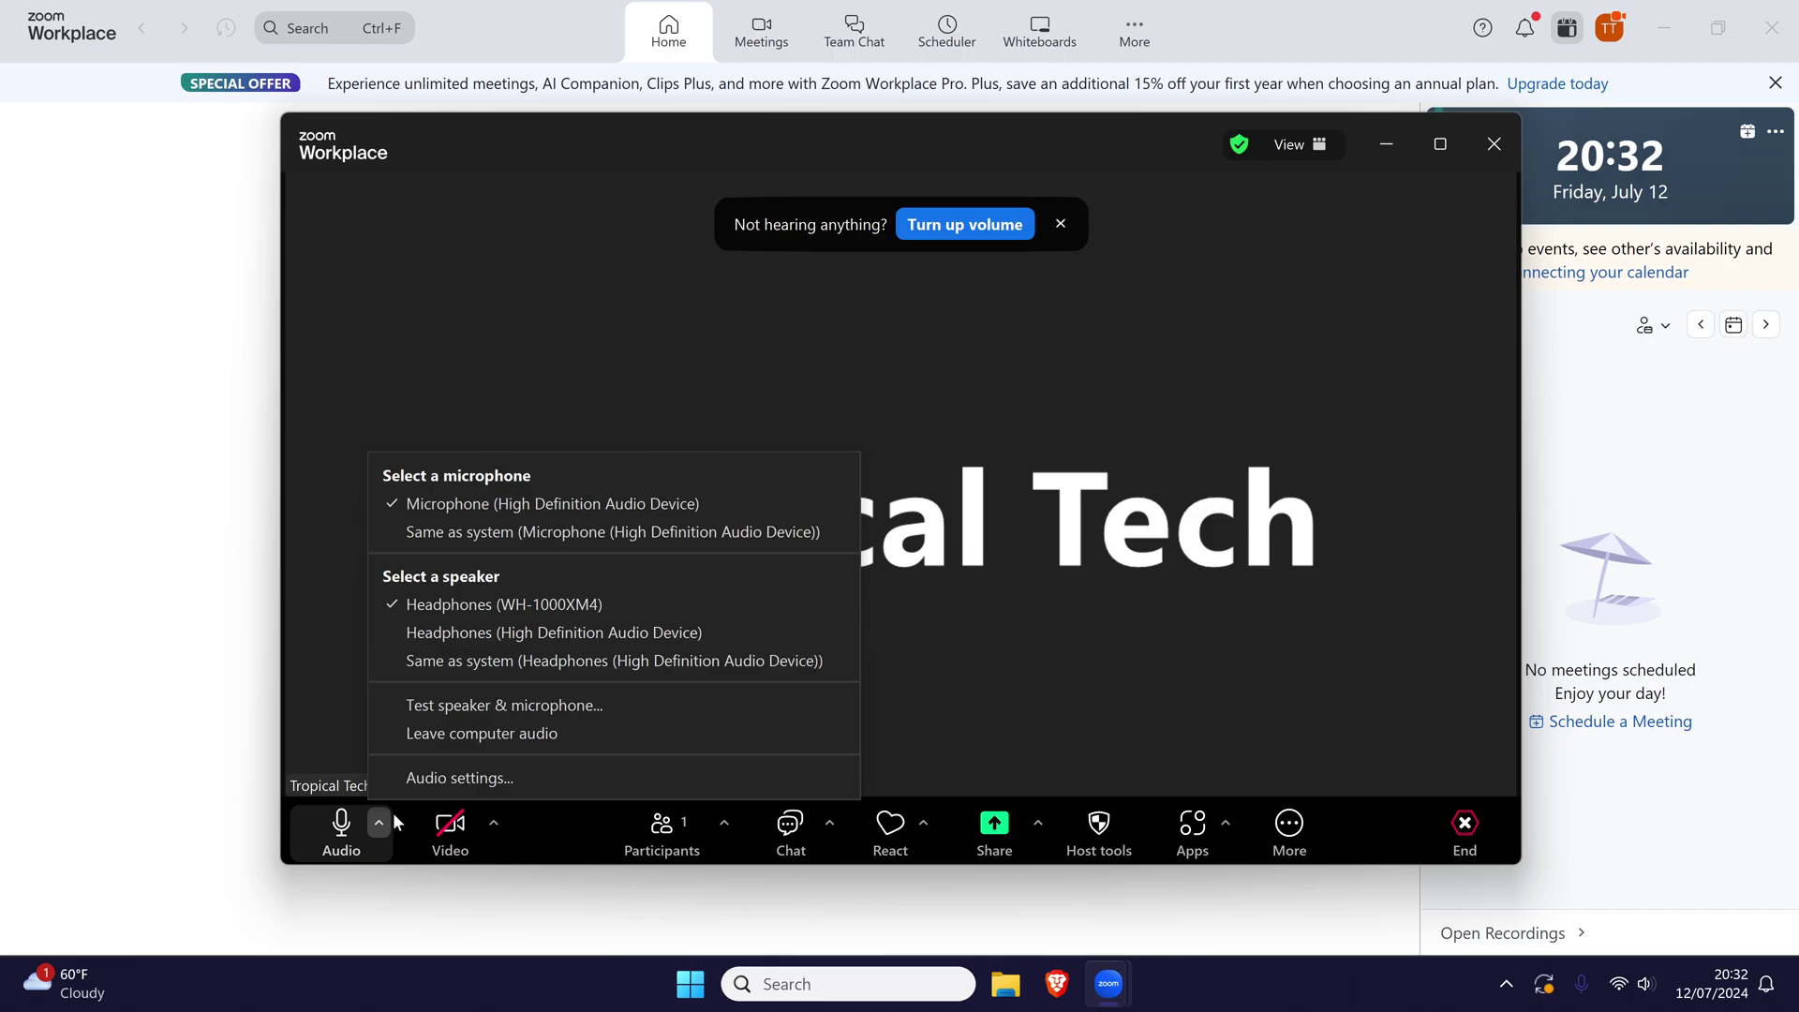
{"action": "left_click", "coordinate": [607, 779]}
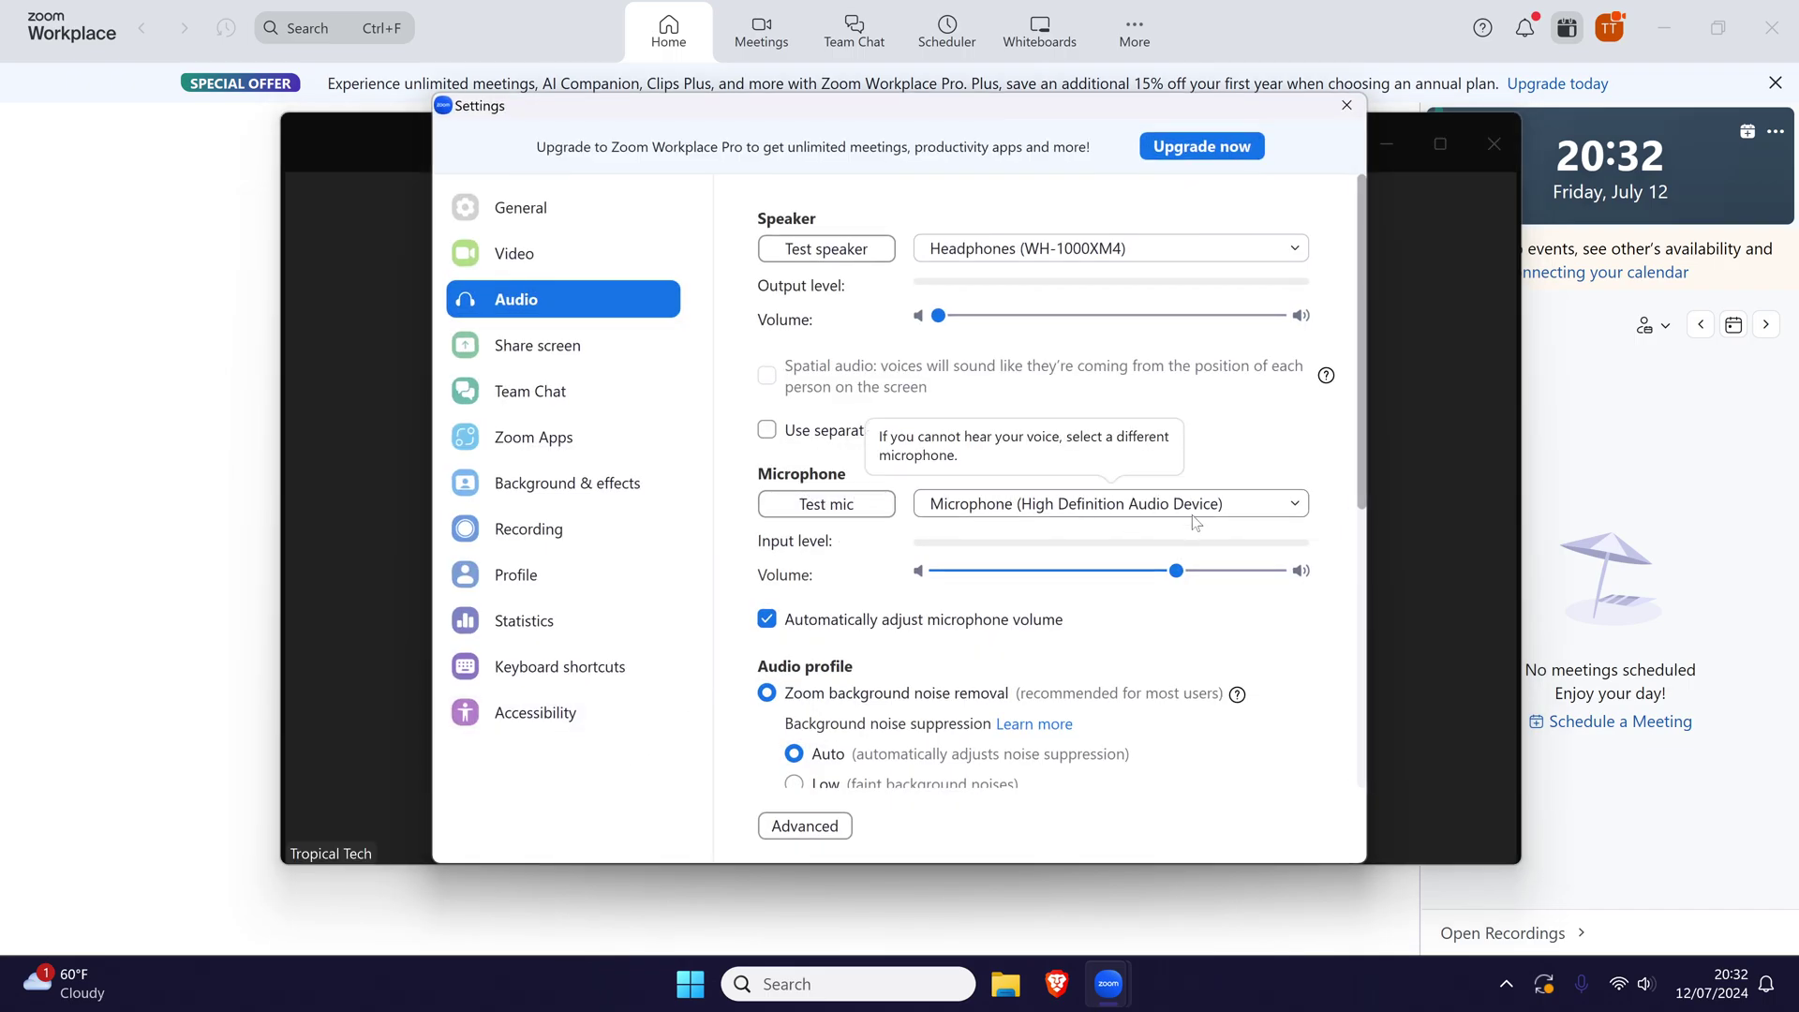
{"action": "left_click", "coordinate": [1082, 506]}
{"action": "left_click", "coordinate": [1110, 536]}
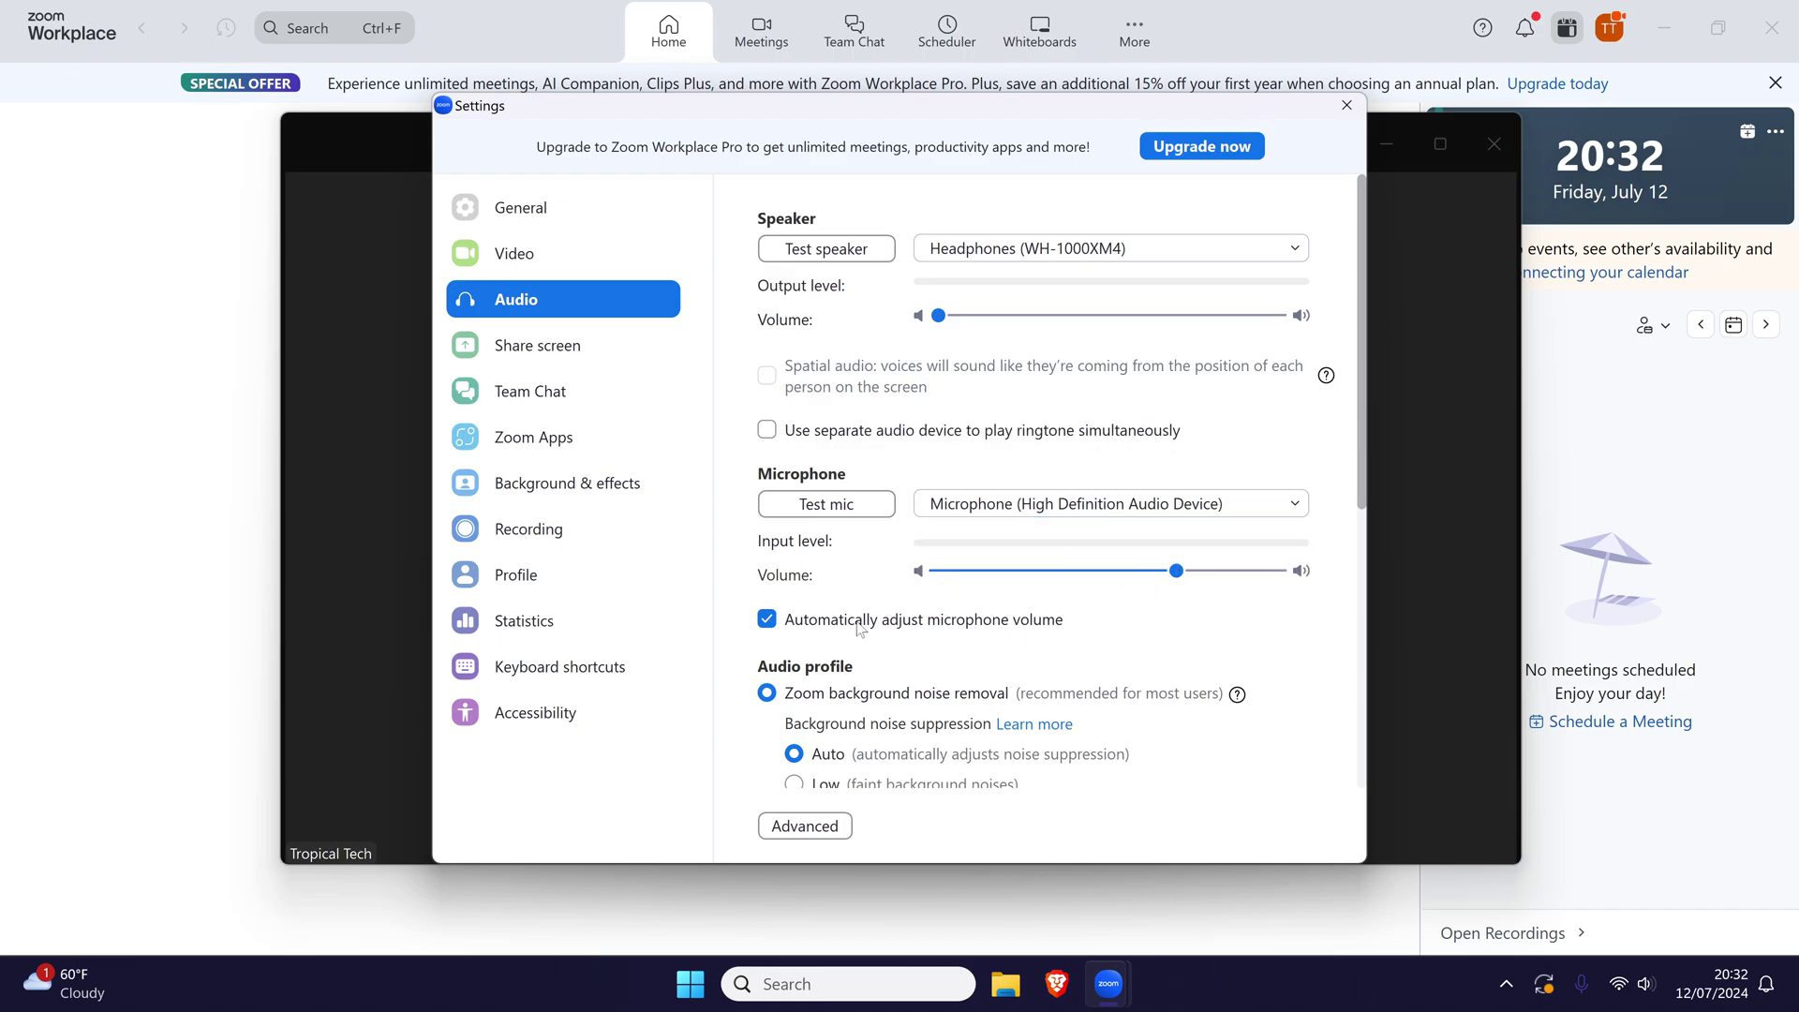
{"action": "left_click", "coordinate": [783, 621]}
{"action": "left_click_drag", "start_coordinate": [1176, 571], "coordinate": [1297, 574]}
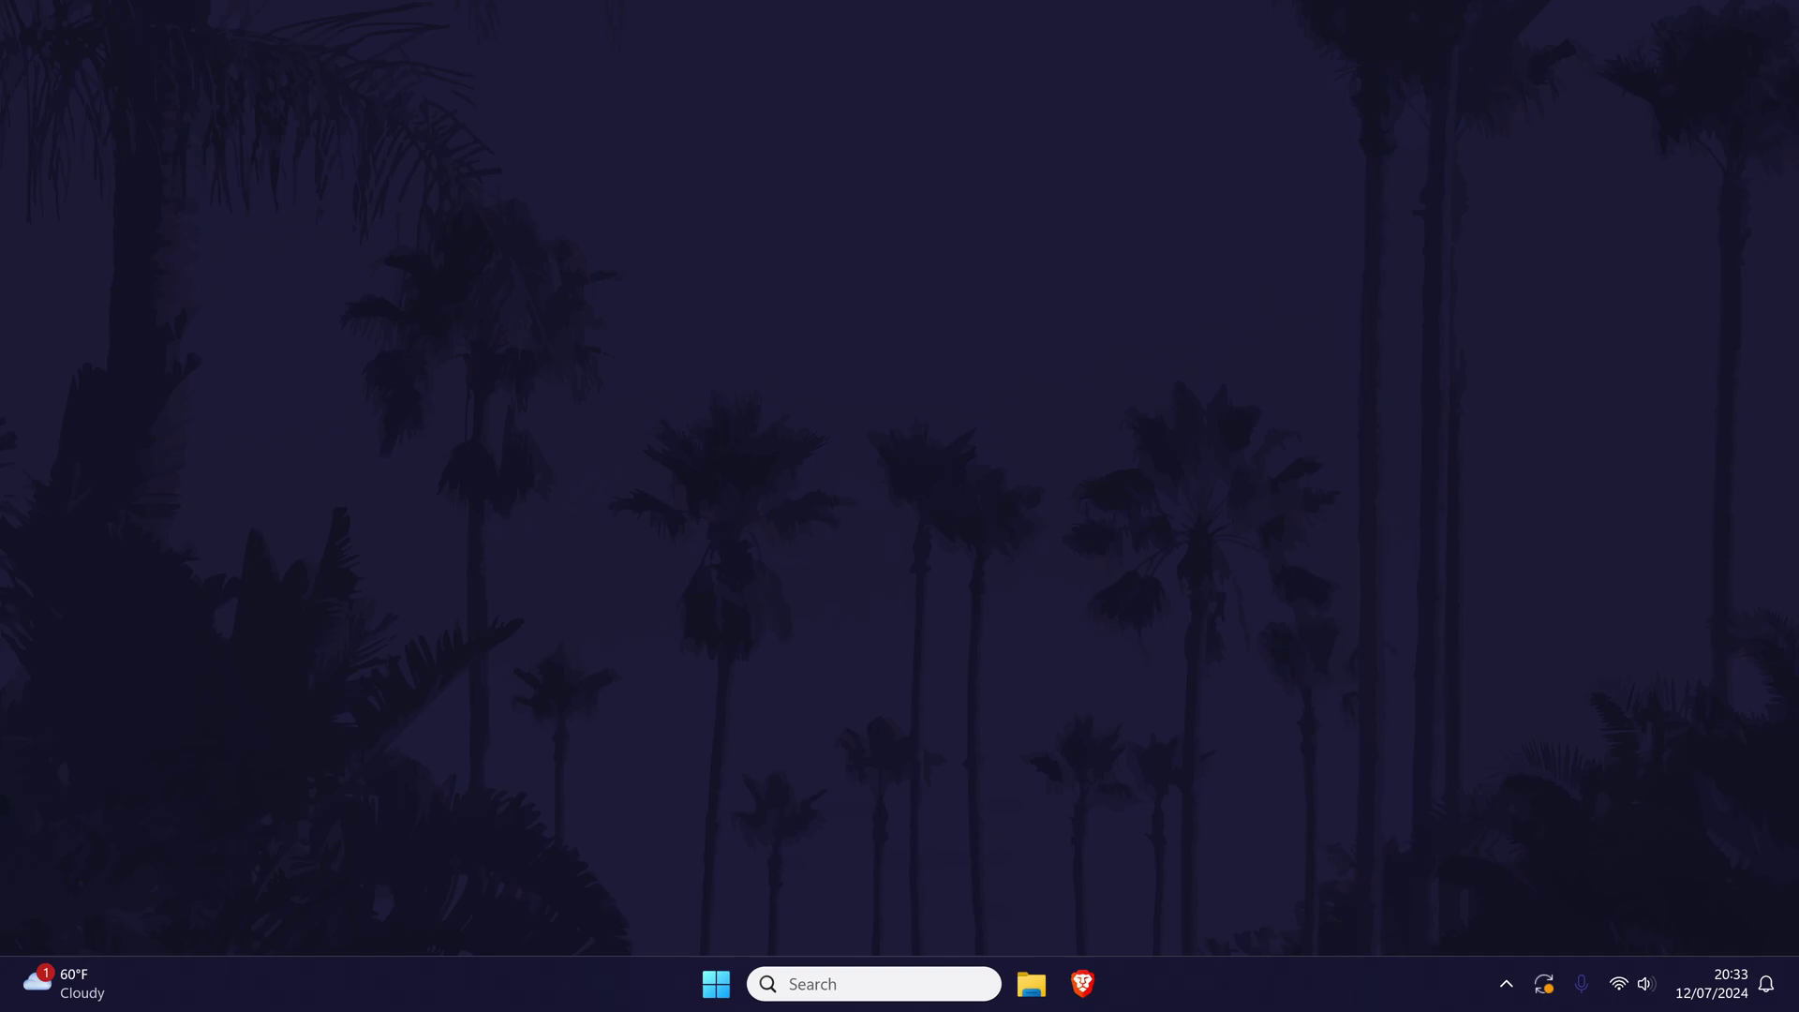
Open the additional sound settings from the Windows system sound page and select the default microphone among the recording devices
{"action": "left_click", "coordinate": [716, 983]}
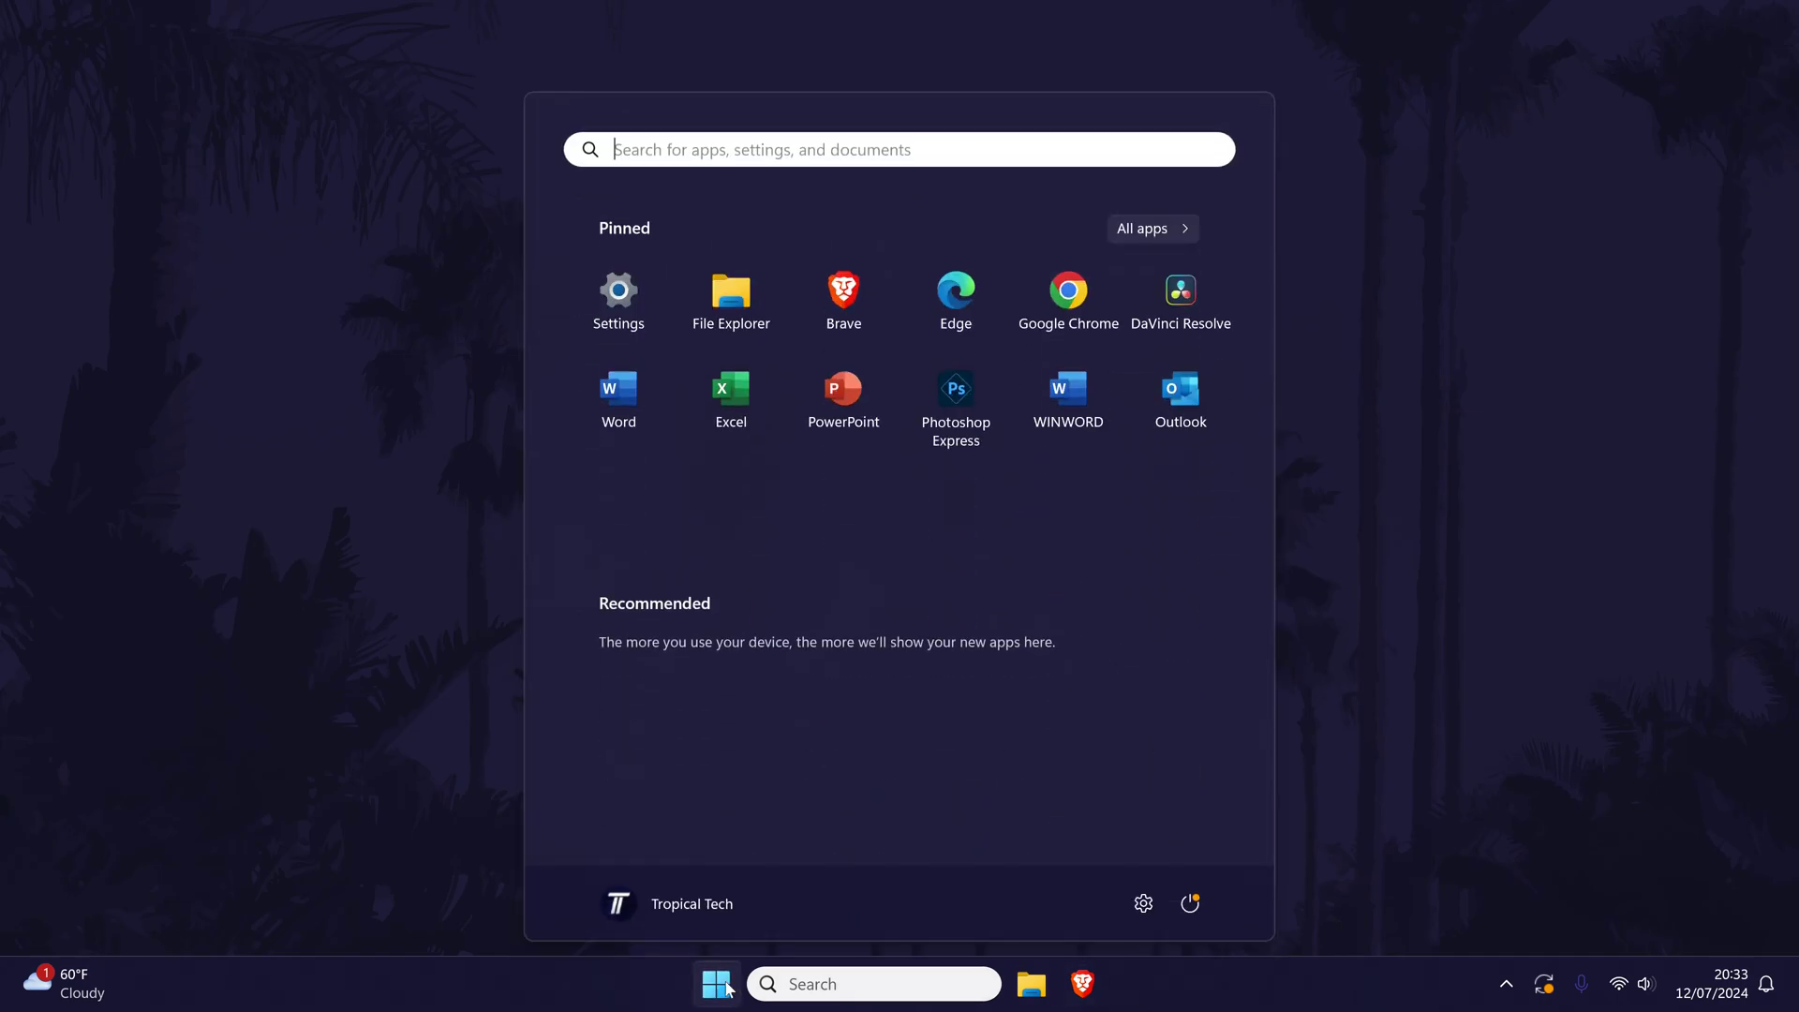
{"action": "left_click", "coordinate": [620, 314]}
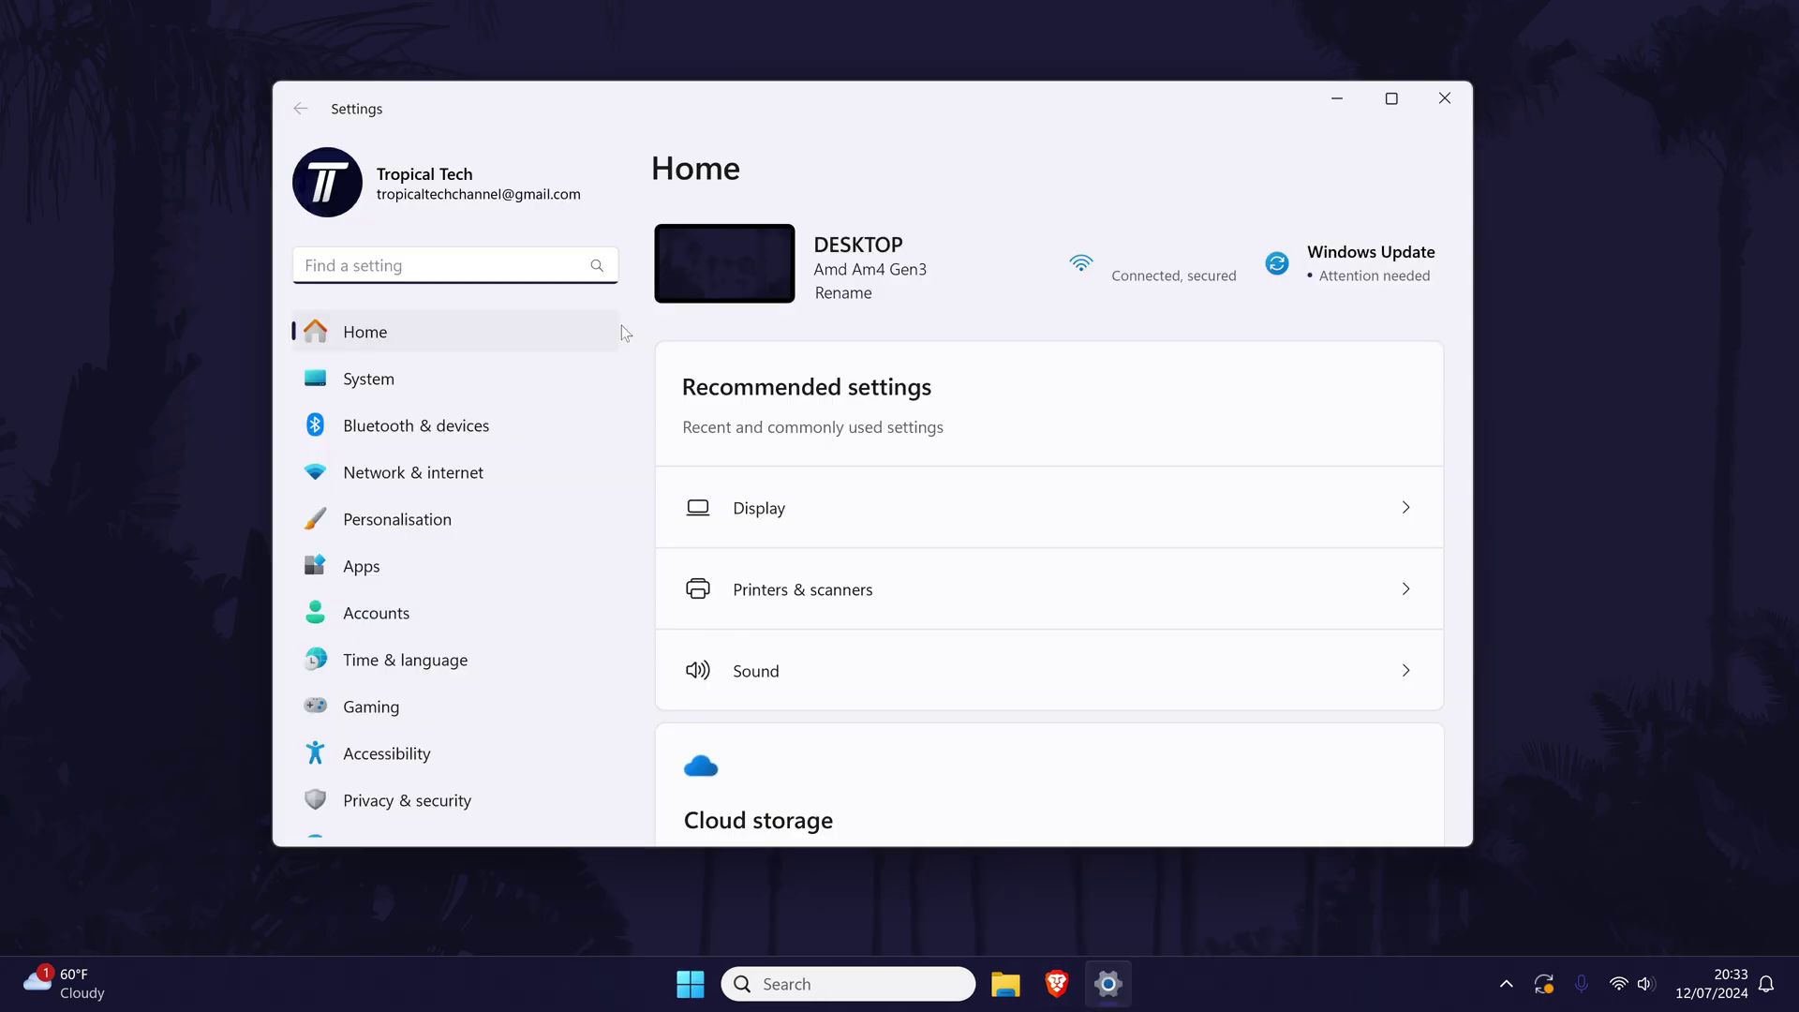
{"action": "left_click", "coordinate": [399, 376]}
{"action": "left_click", "coordinate": [891, 507]}
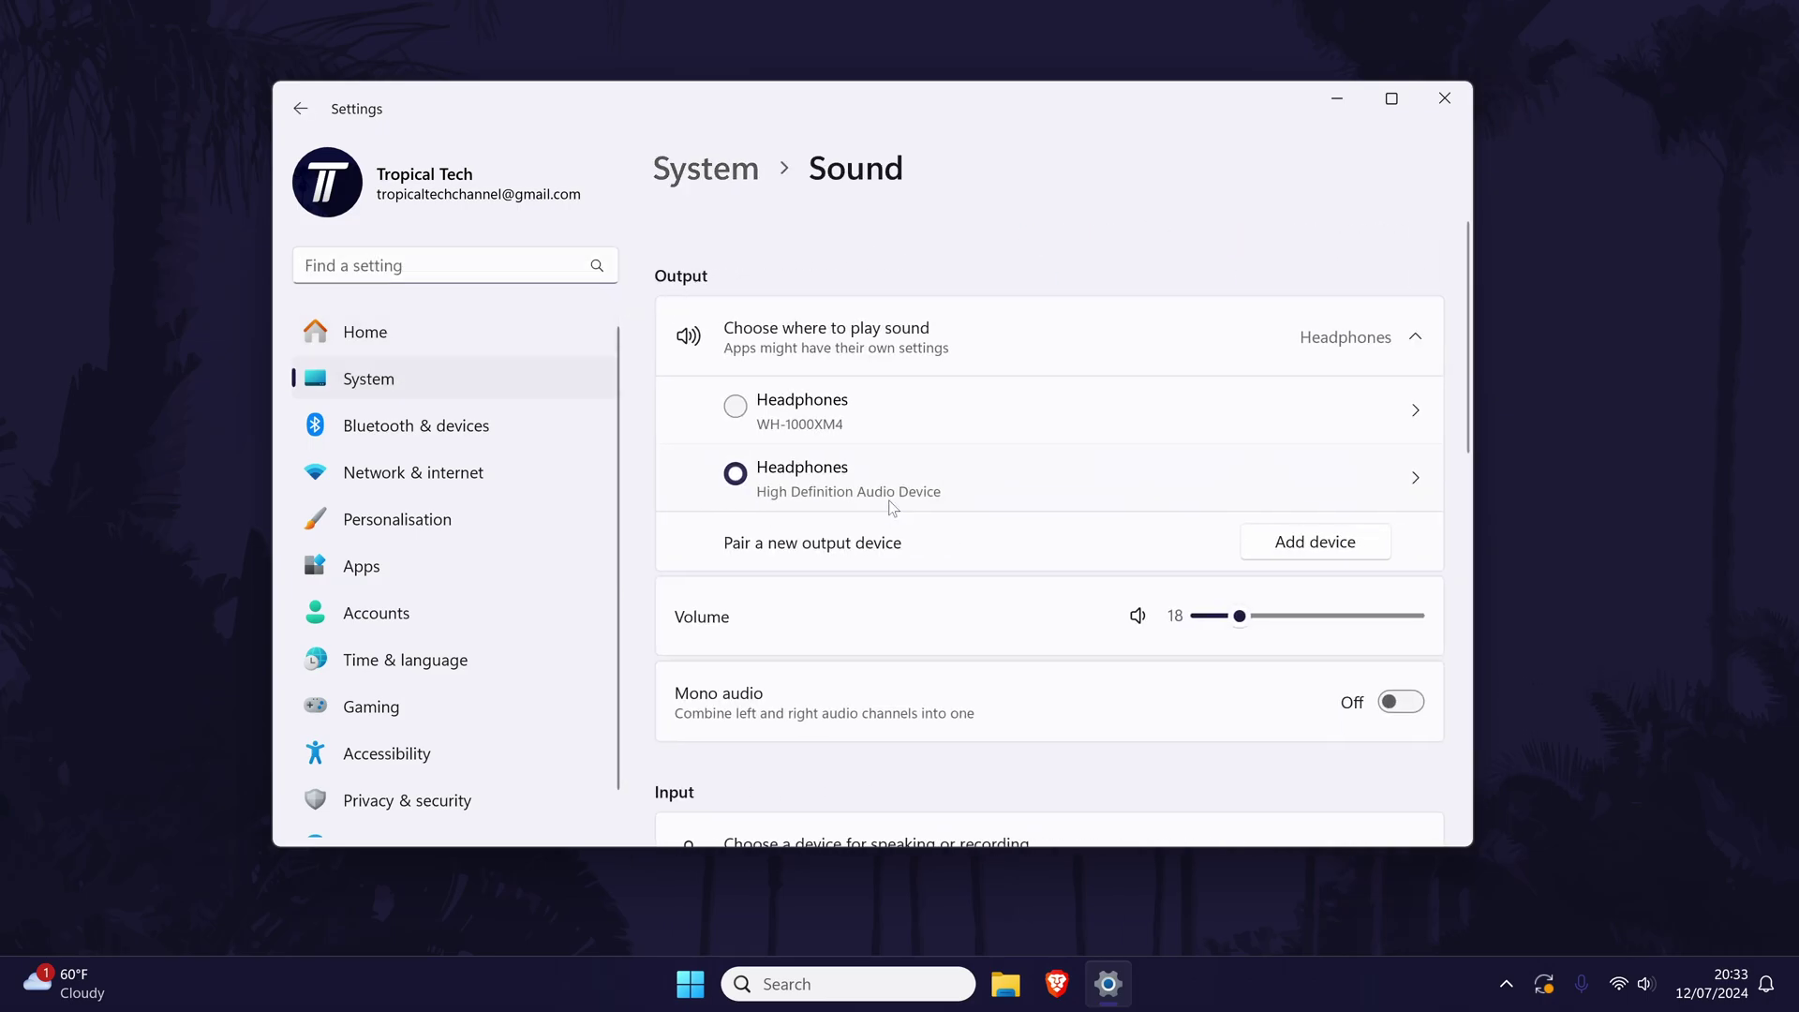
{"action": "scroll", "coordinate": [913, 694], "scroll_direction": "down", "scroll_amount": 5}
{"action": "scroll", "coordinate": [902, 588], "scroll_direction": "down", "scroll_amount": 4}
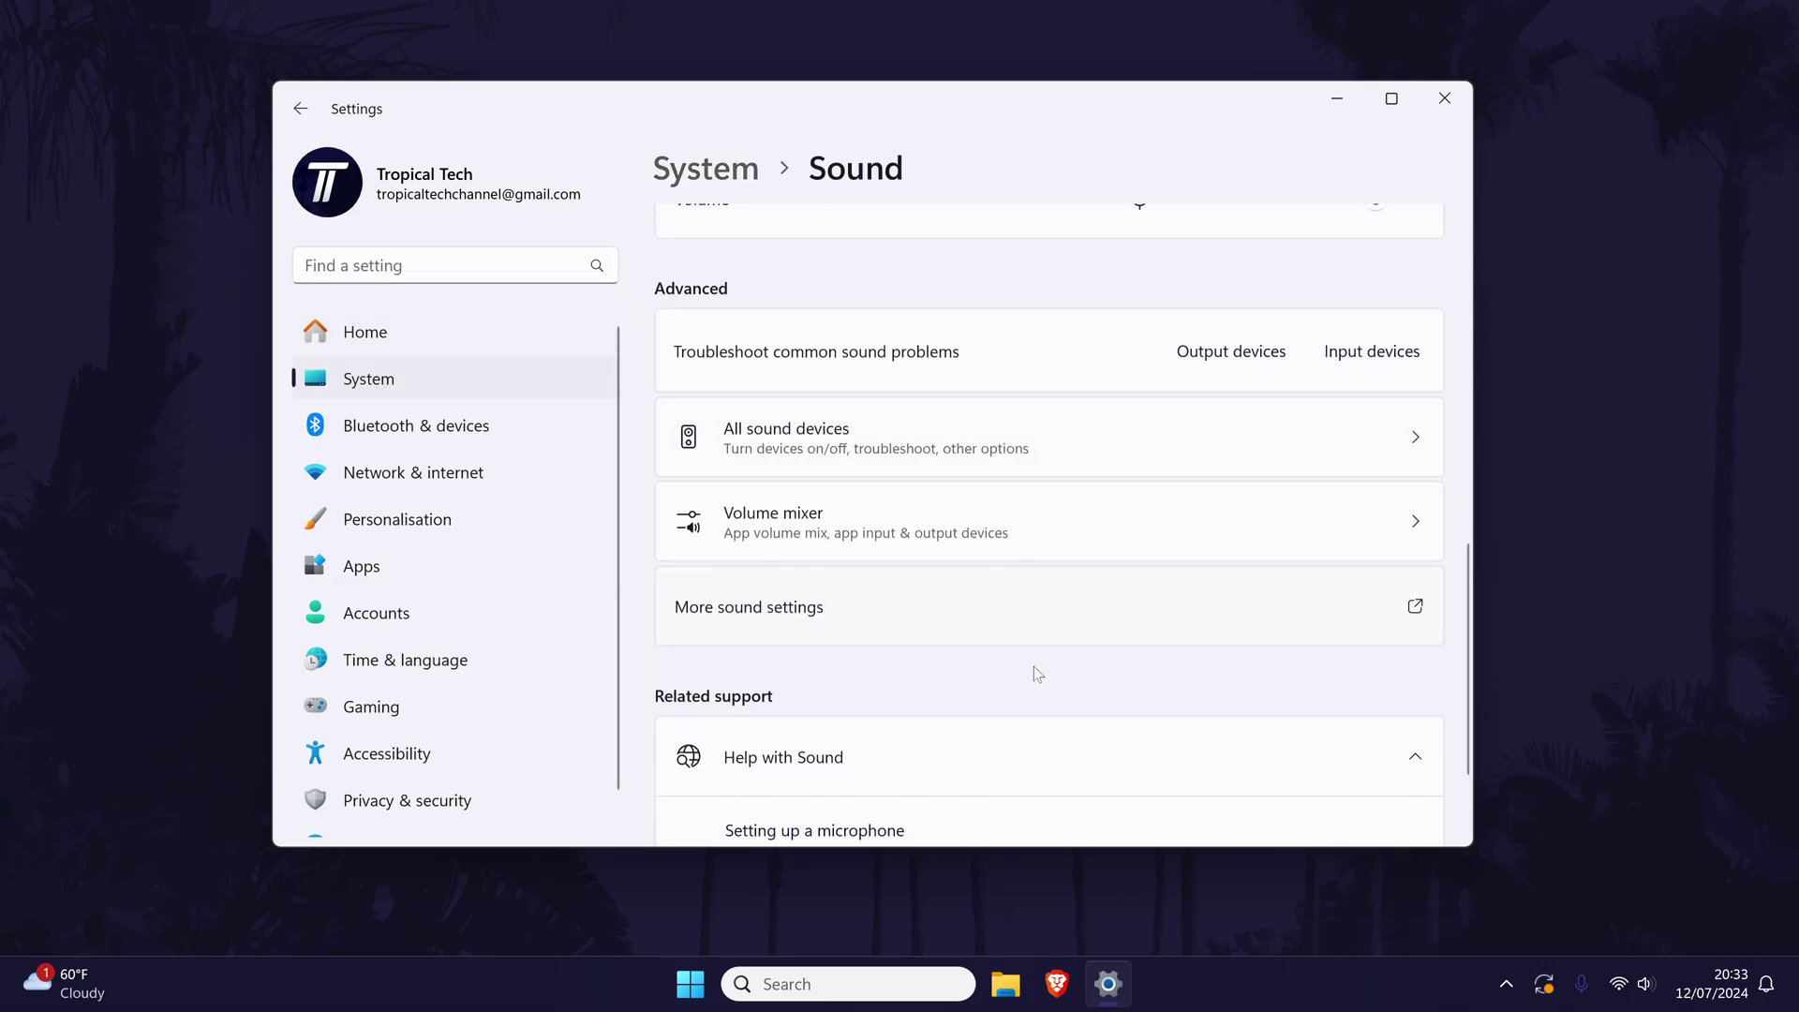
{"action": "left_click", "coordinate": [931, 610]}
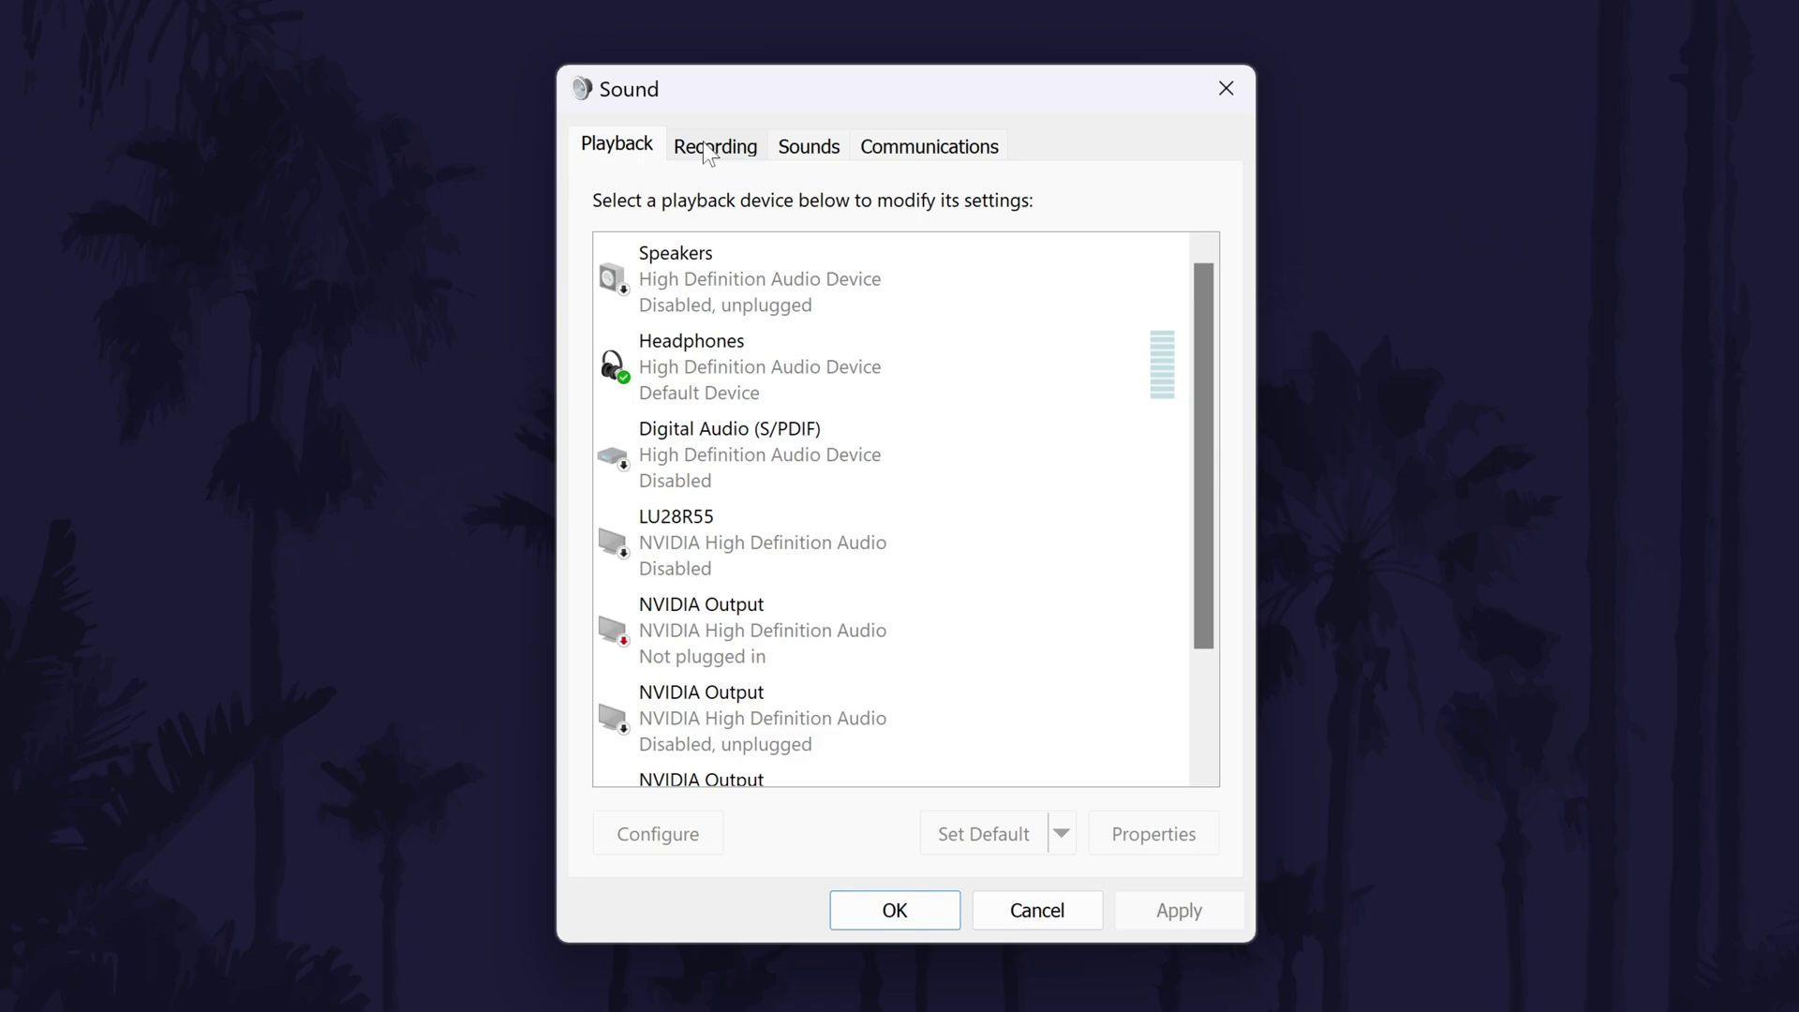
{"action": "left_click", "coordinate": [703, 146]}
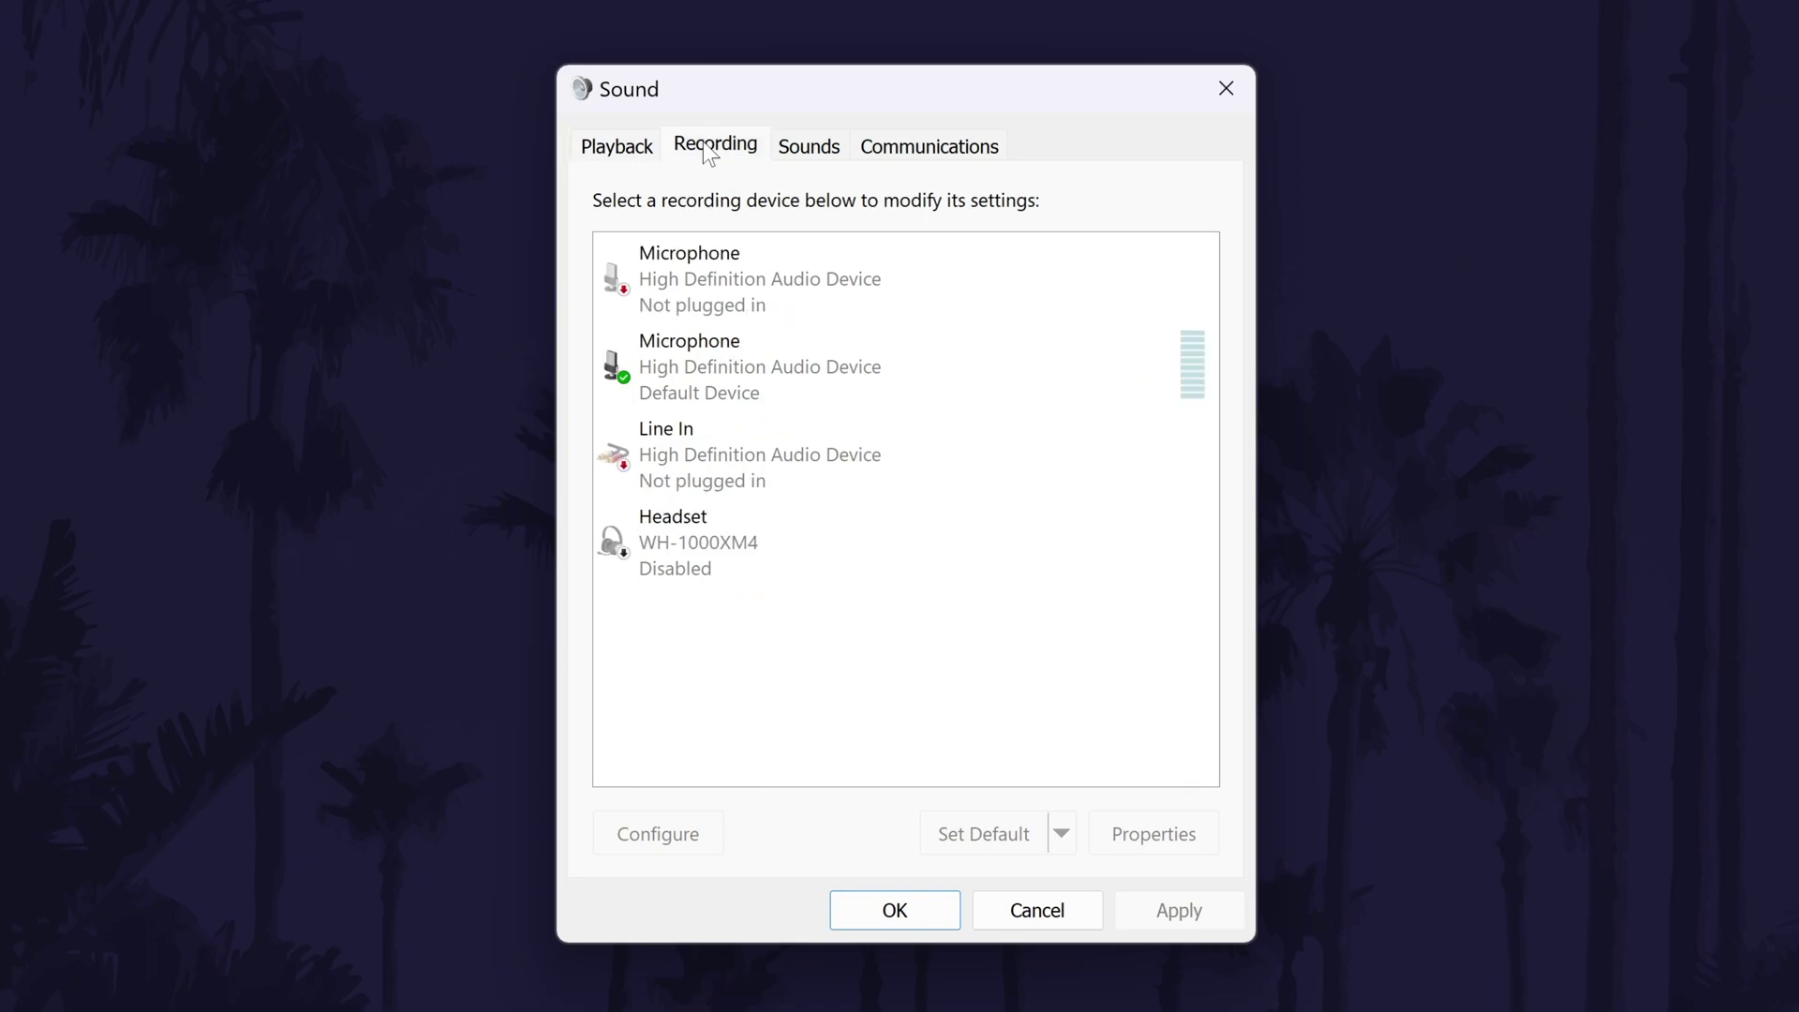
{"action": "left_click", "coordinate": [887, 384]}
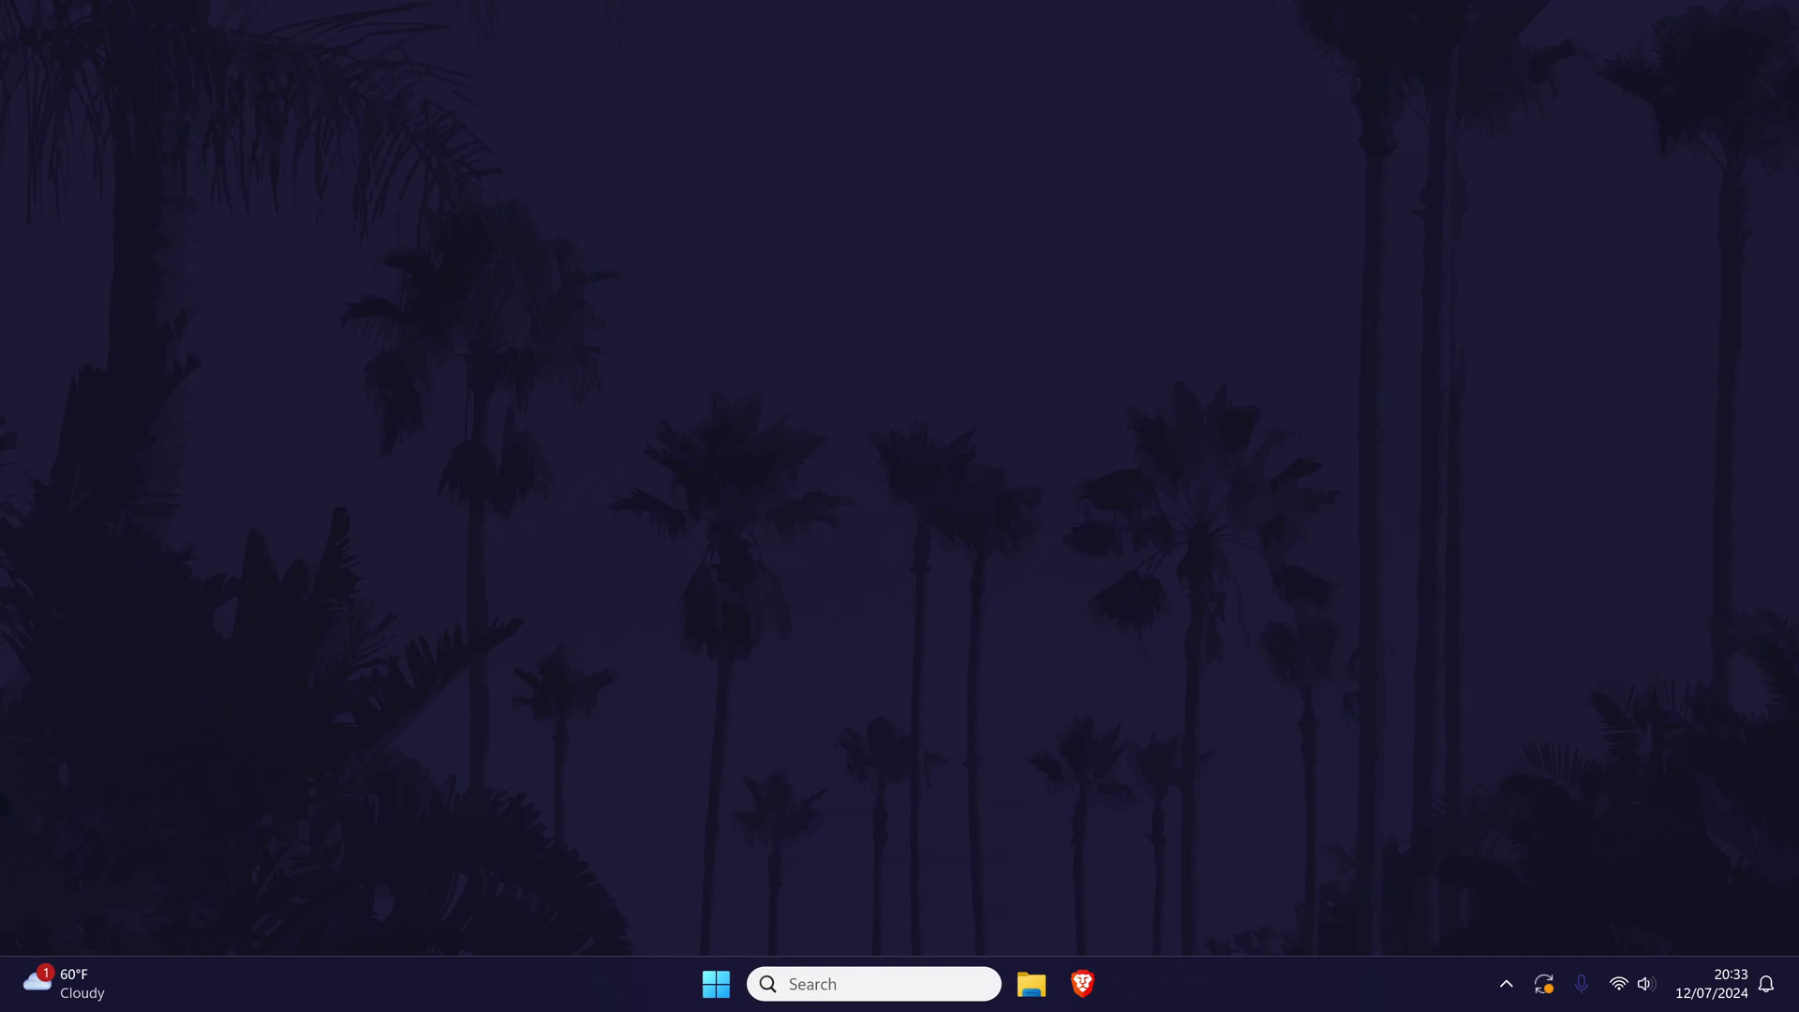
Open the Windows microphone privacy settings and check microphone access for the device, its apps and desktop apps
{"action": "left_click", "coordinate": [970, 984]}
{"action": "type", "text": "microphone pr"}
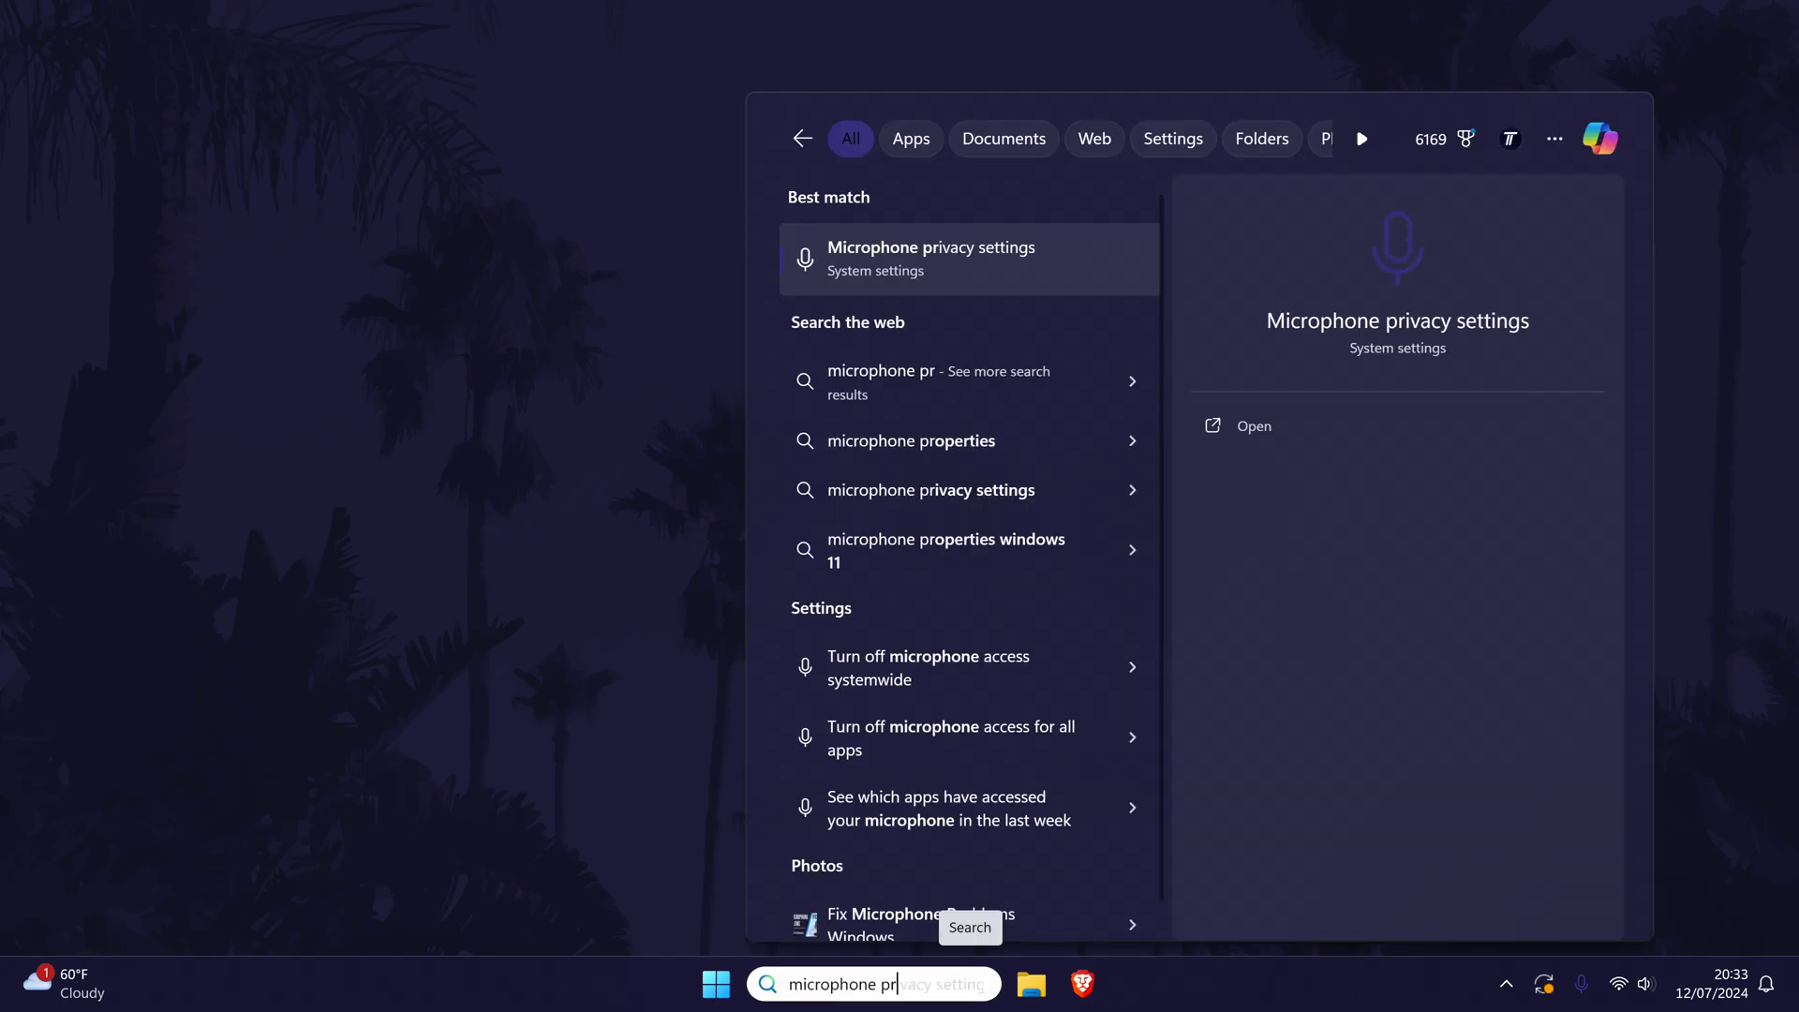
{"action": "left_click", "coordinate": [1022, 264]}
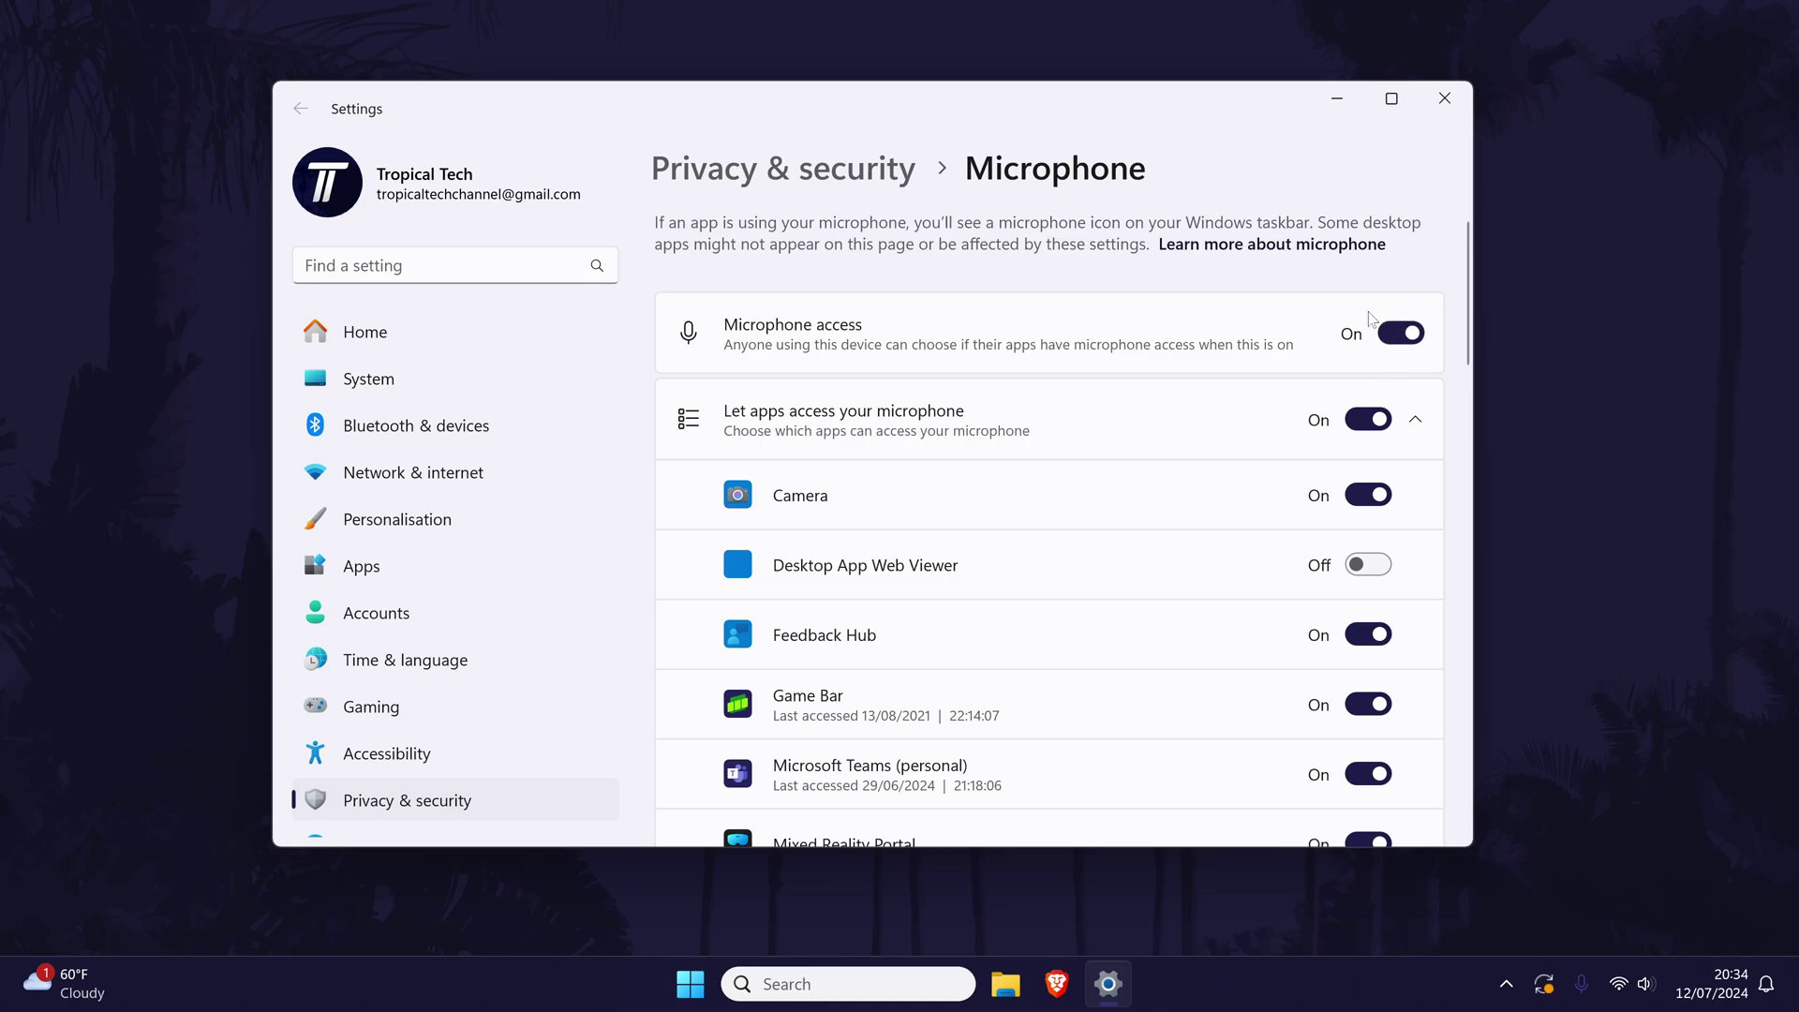
{"action": "left_click", "coordinate": [1410, 410]}
{"action": "left_click", "coordinate": [1265, 413]}
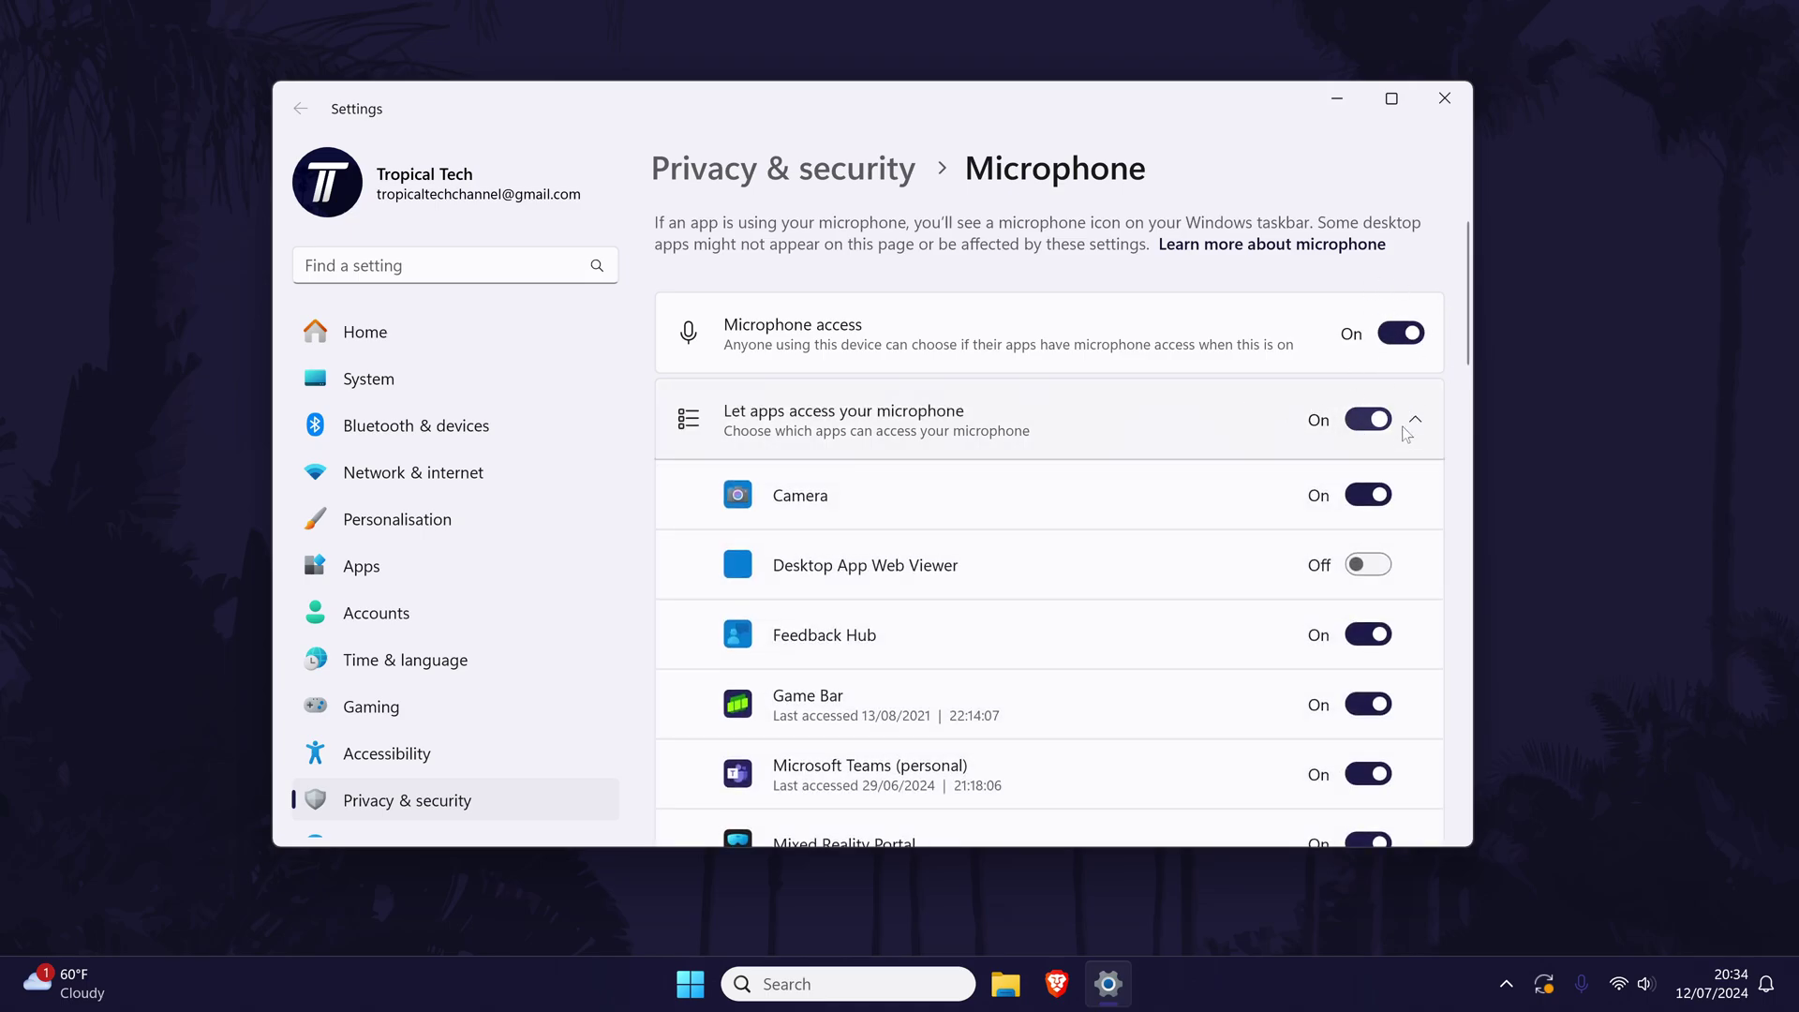
{"action": "left_click_drag", "start_coordinate": [1467, 342], "coordinate": [1434, 526]}
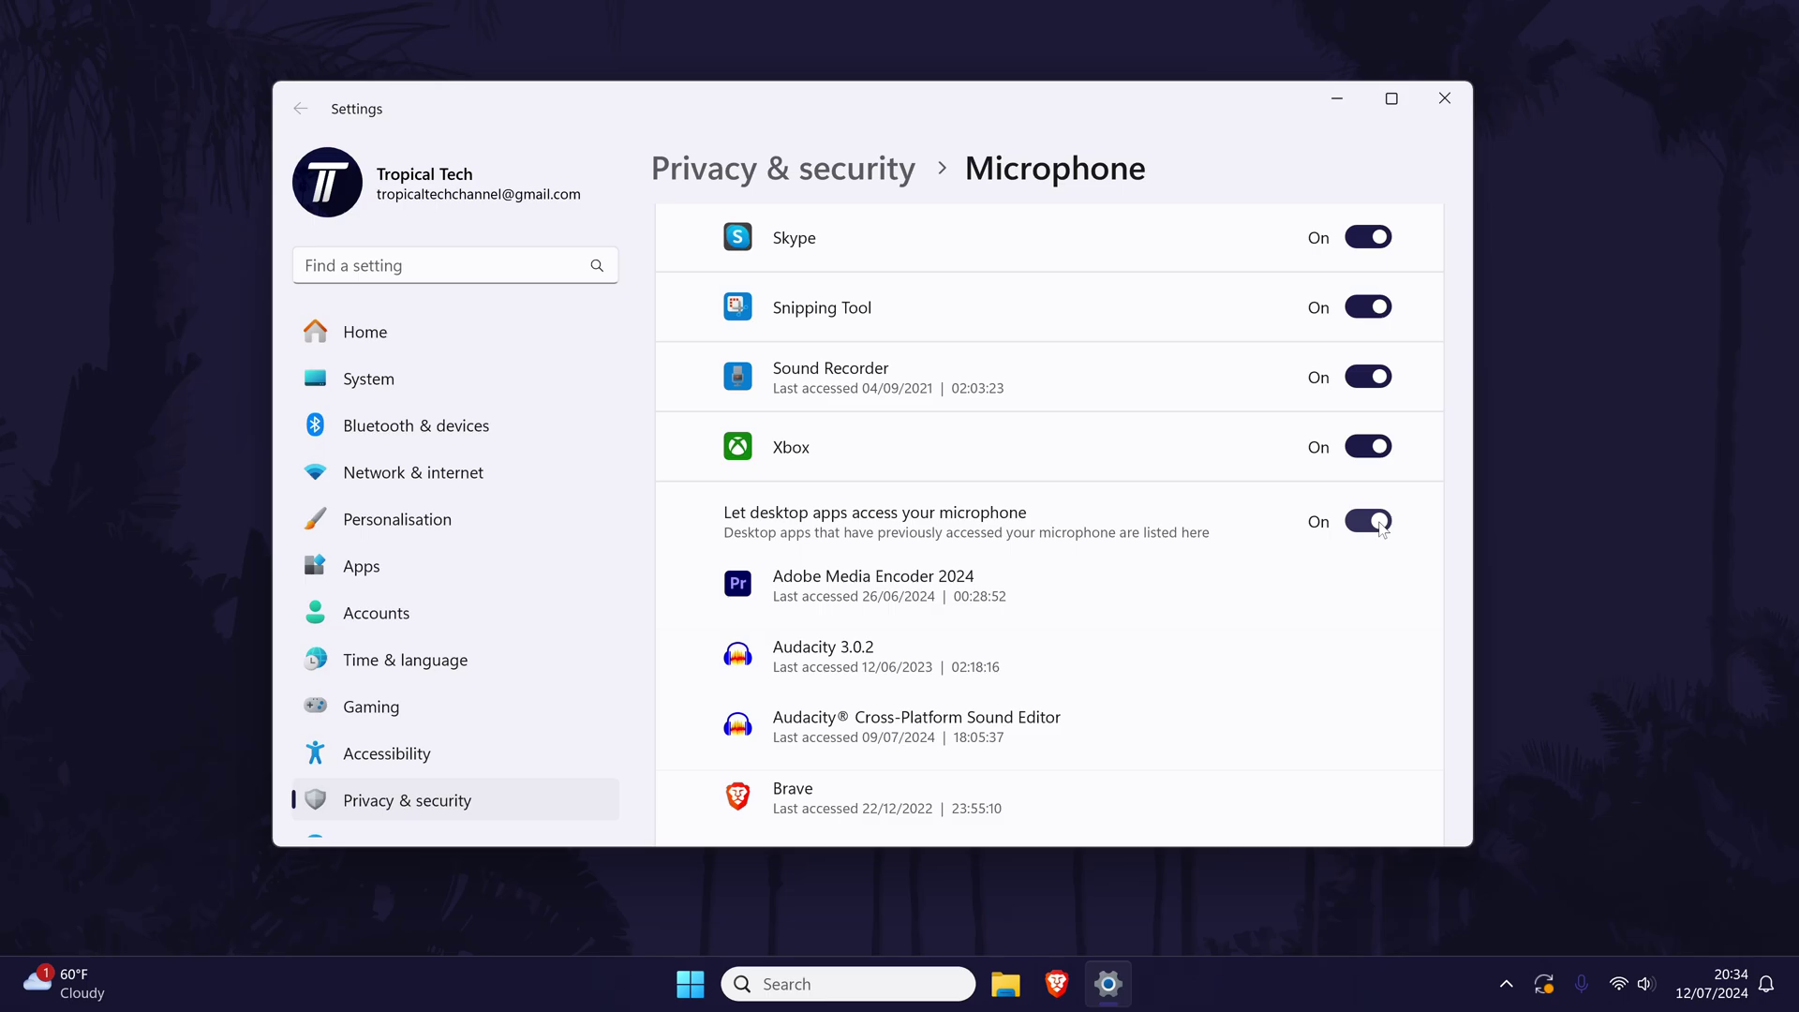
Launch Google Chrome and open its settings page
{"action": "key", "text": "super"}
{"action": "type", "text": "chrom"}
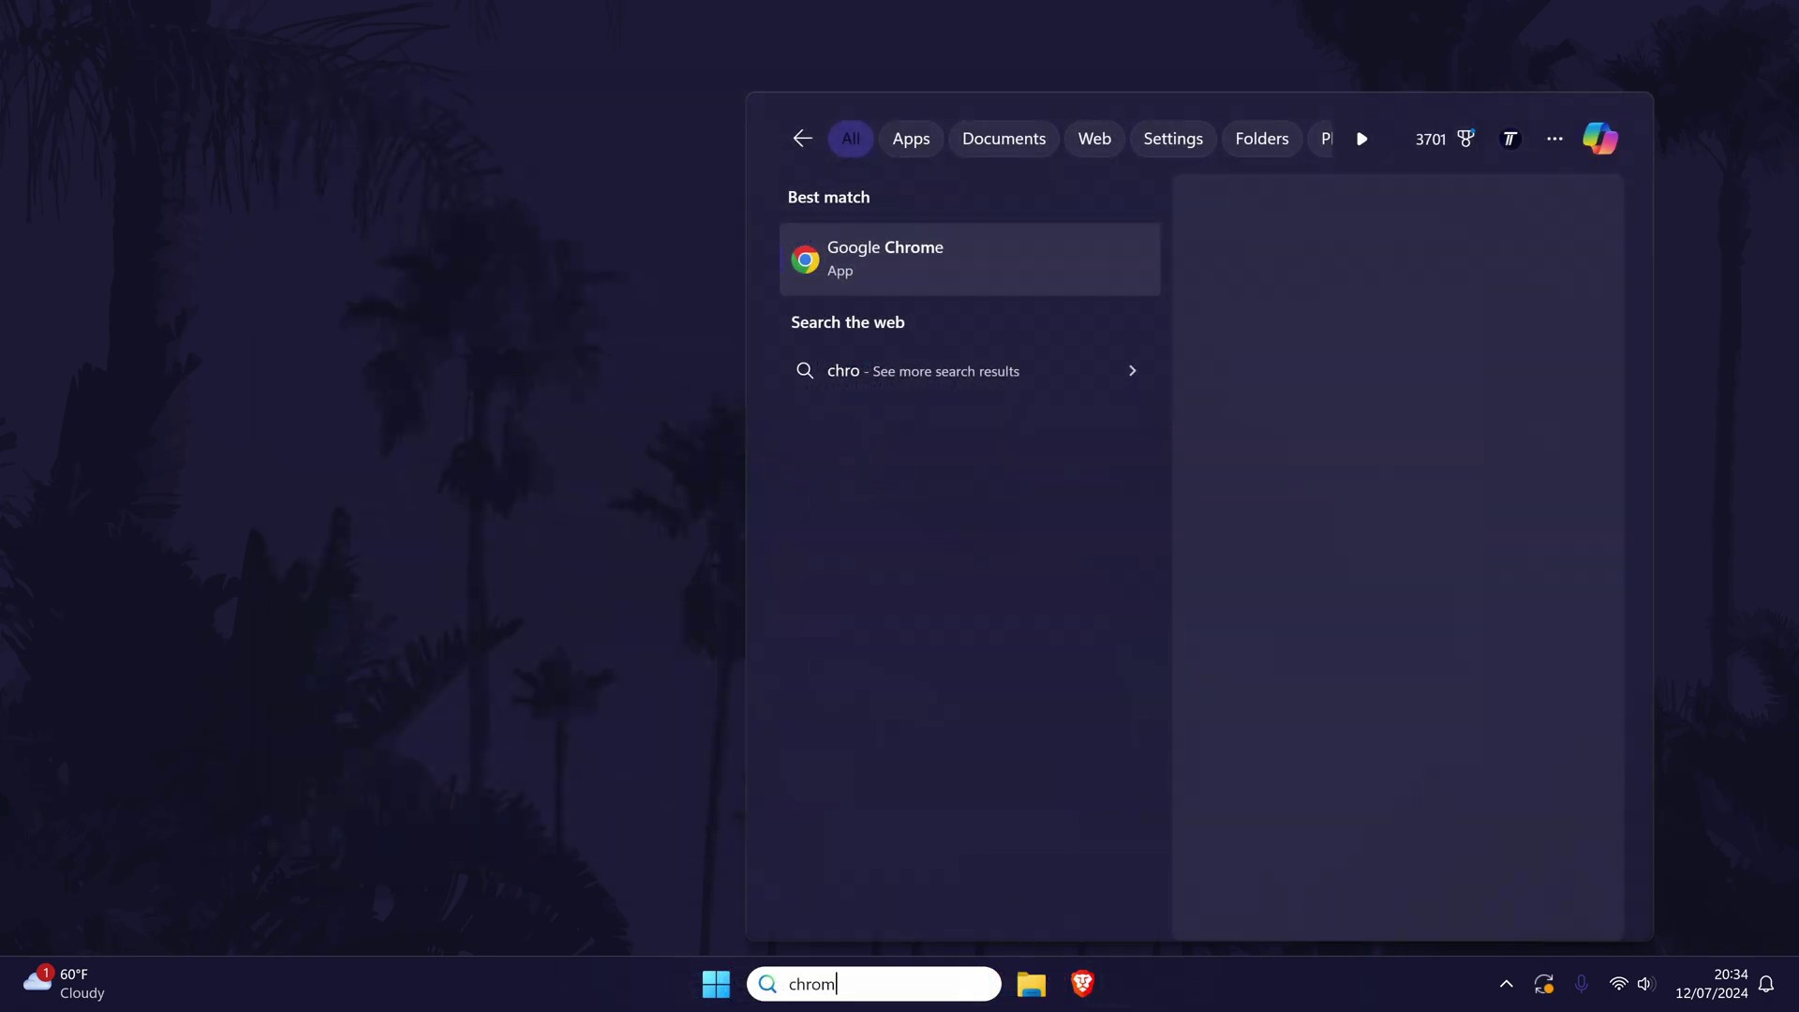
{"action": "key", "text": "Return"}
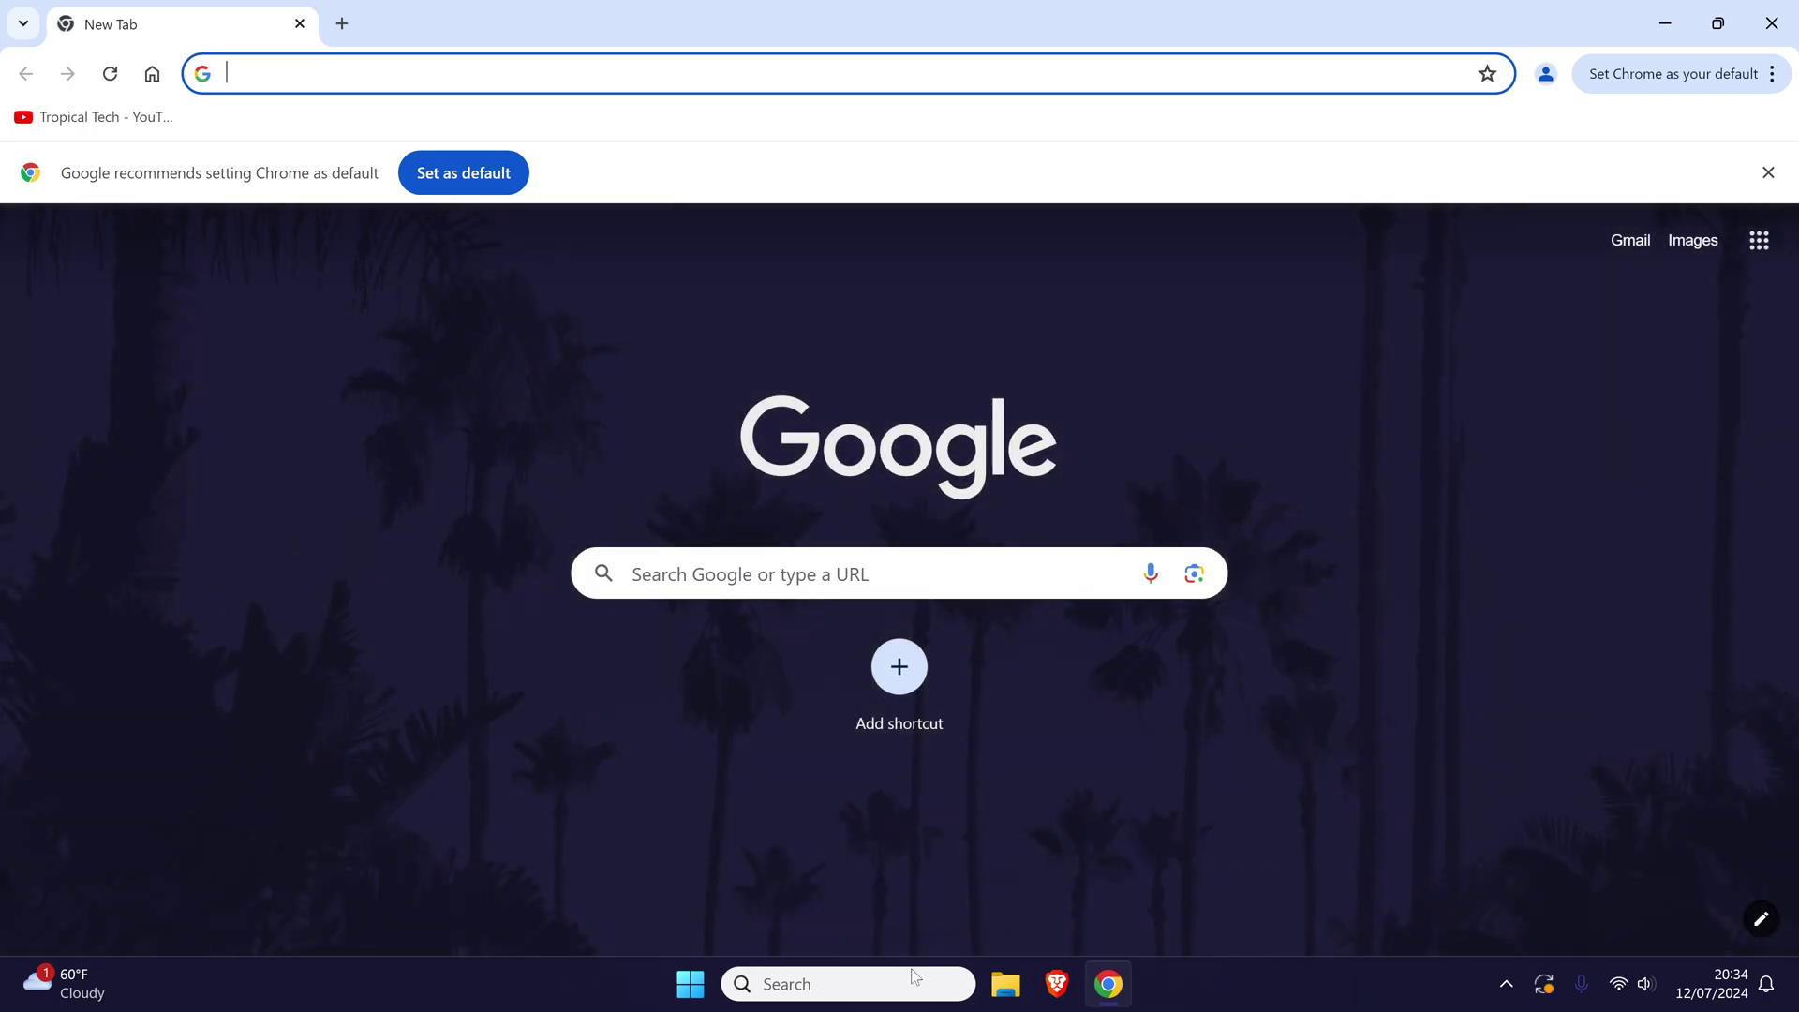
{"action": "left_click", "coordinate": [1771, 82]}
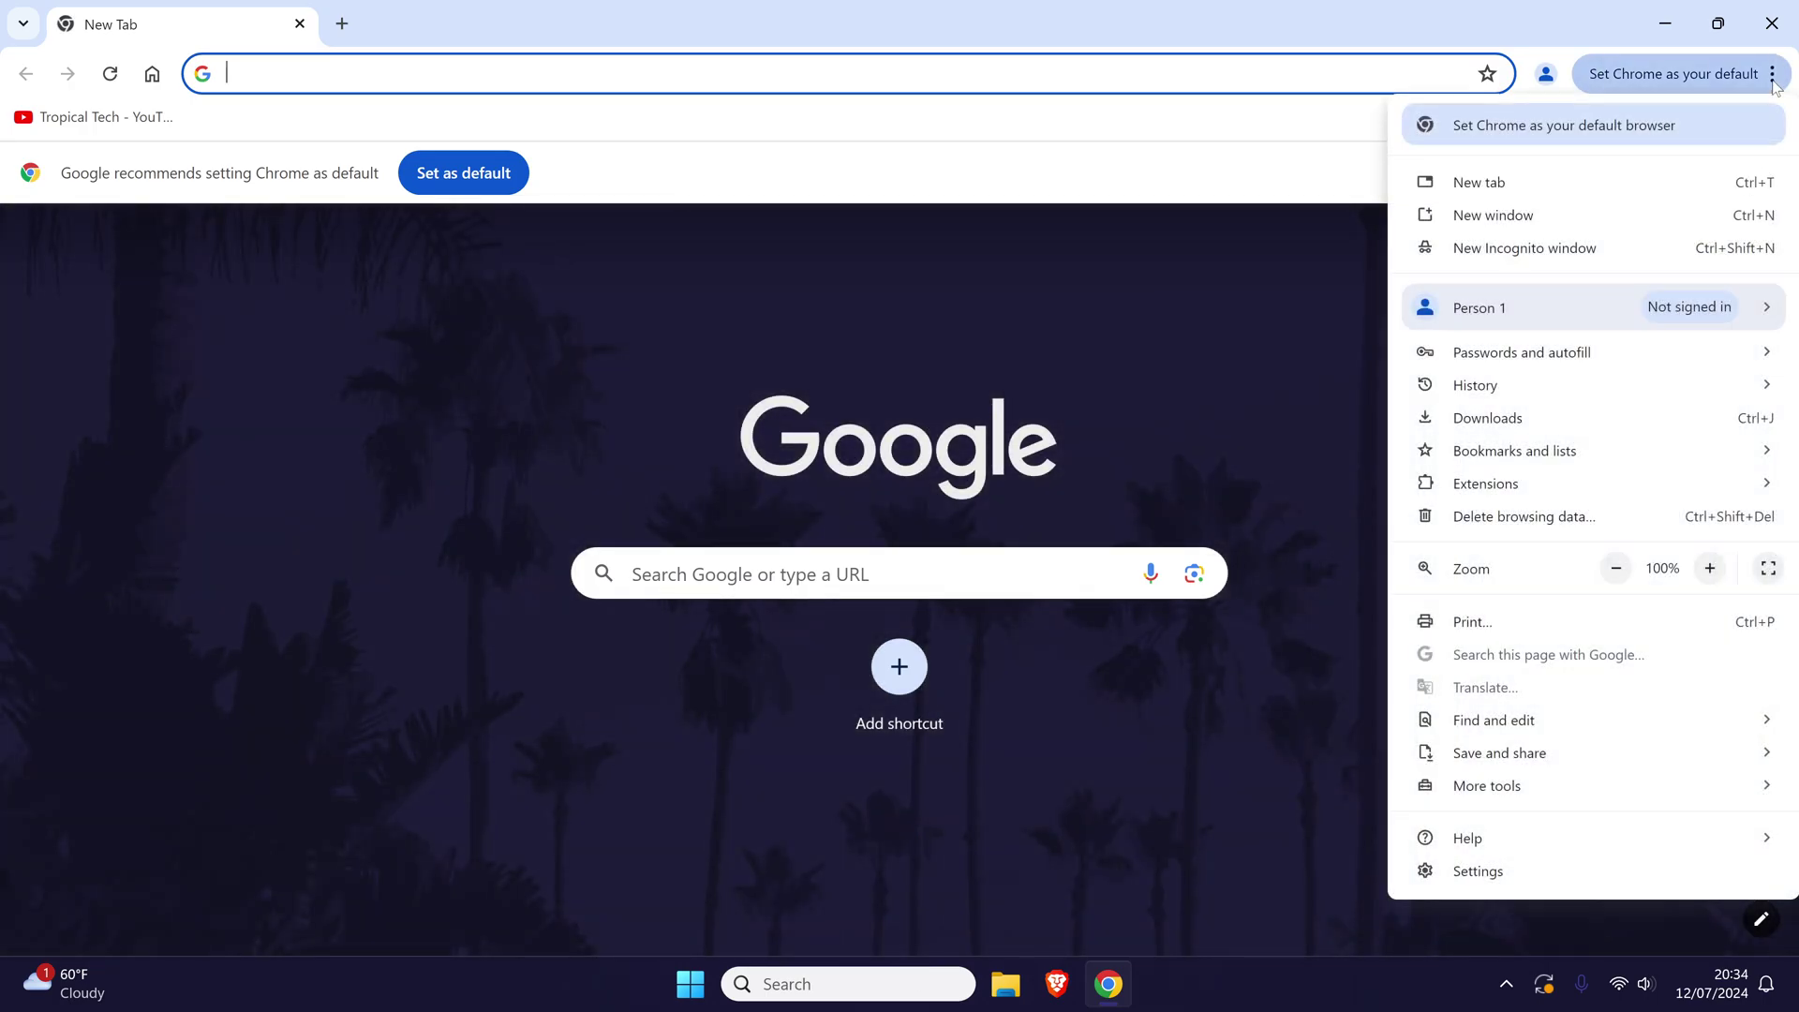
{"action": "left_click", "coordinate": [1490, 879]}
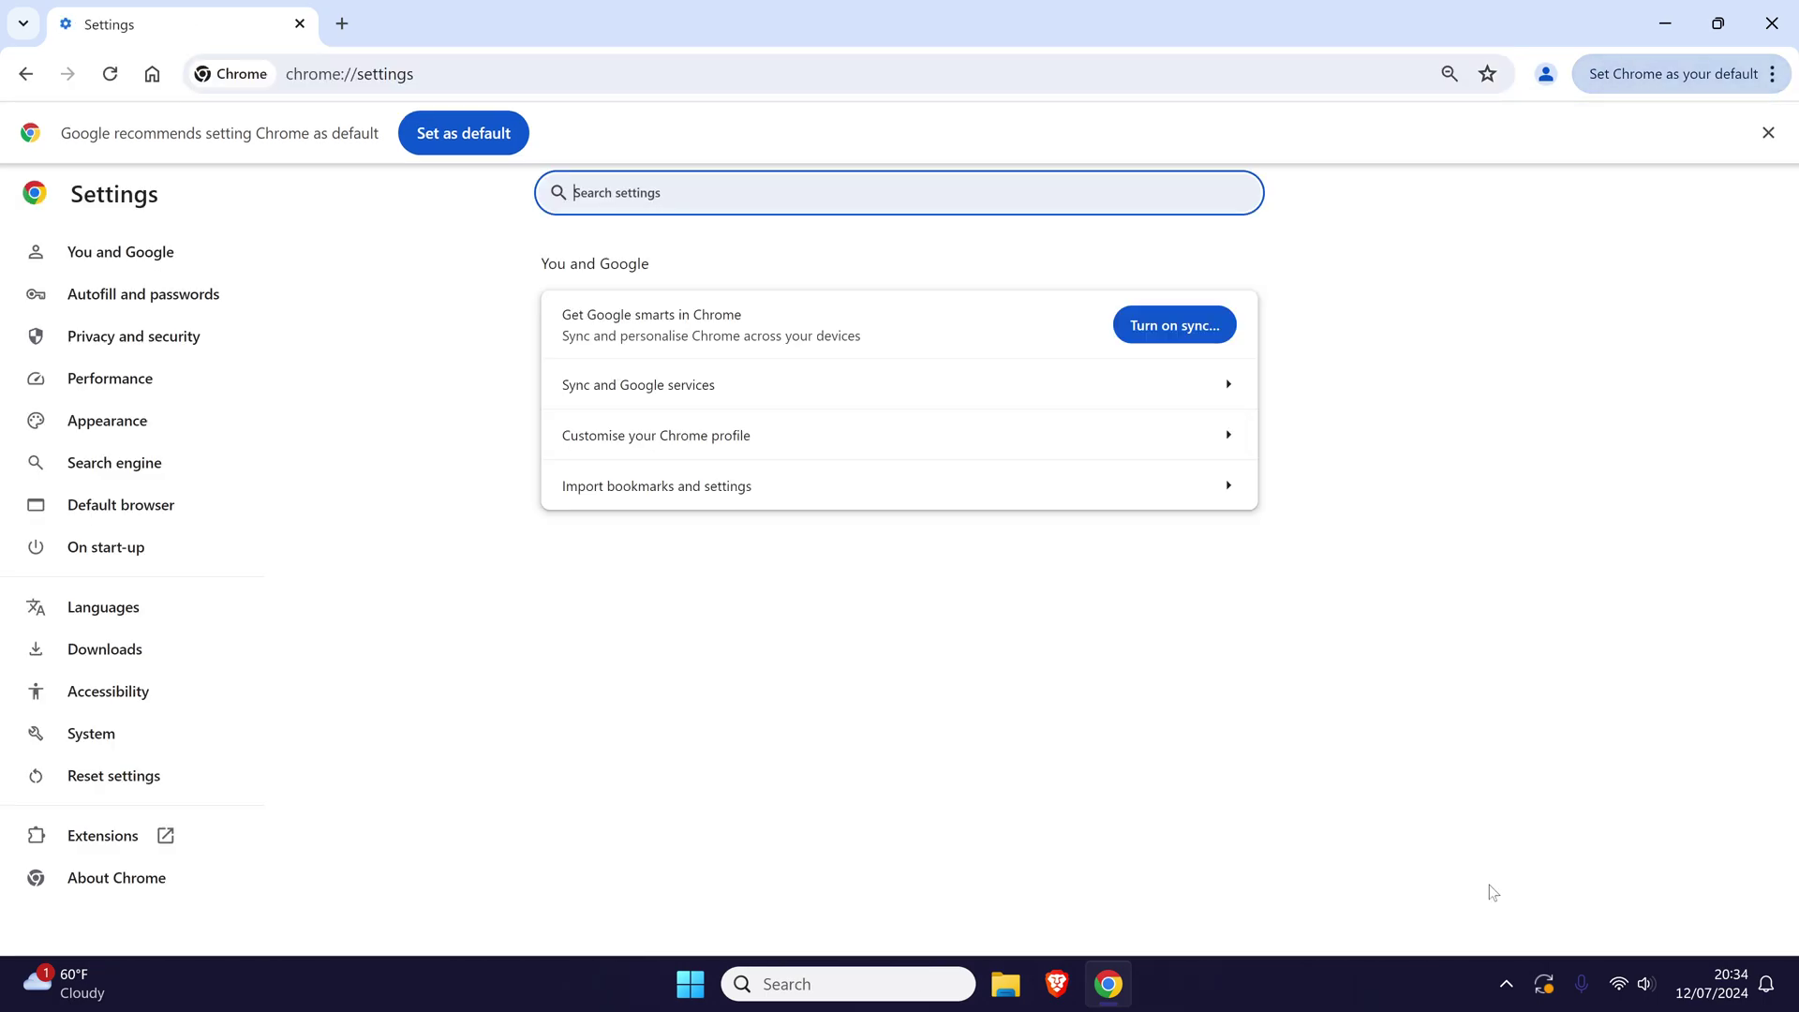
Open the microphone permission within the privacy and security site settings
{"action": "left_click", "coordinate": [51, 343]}
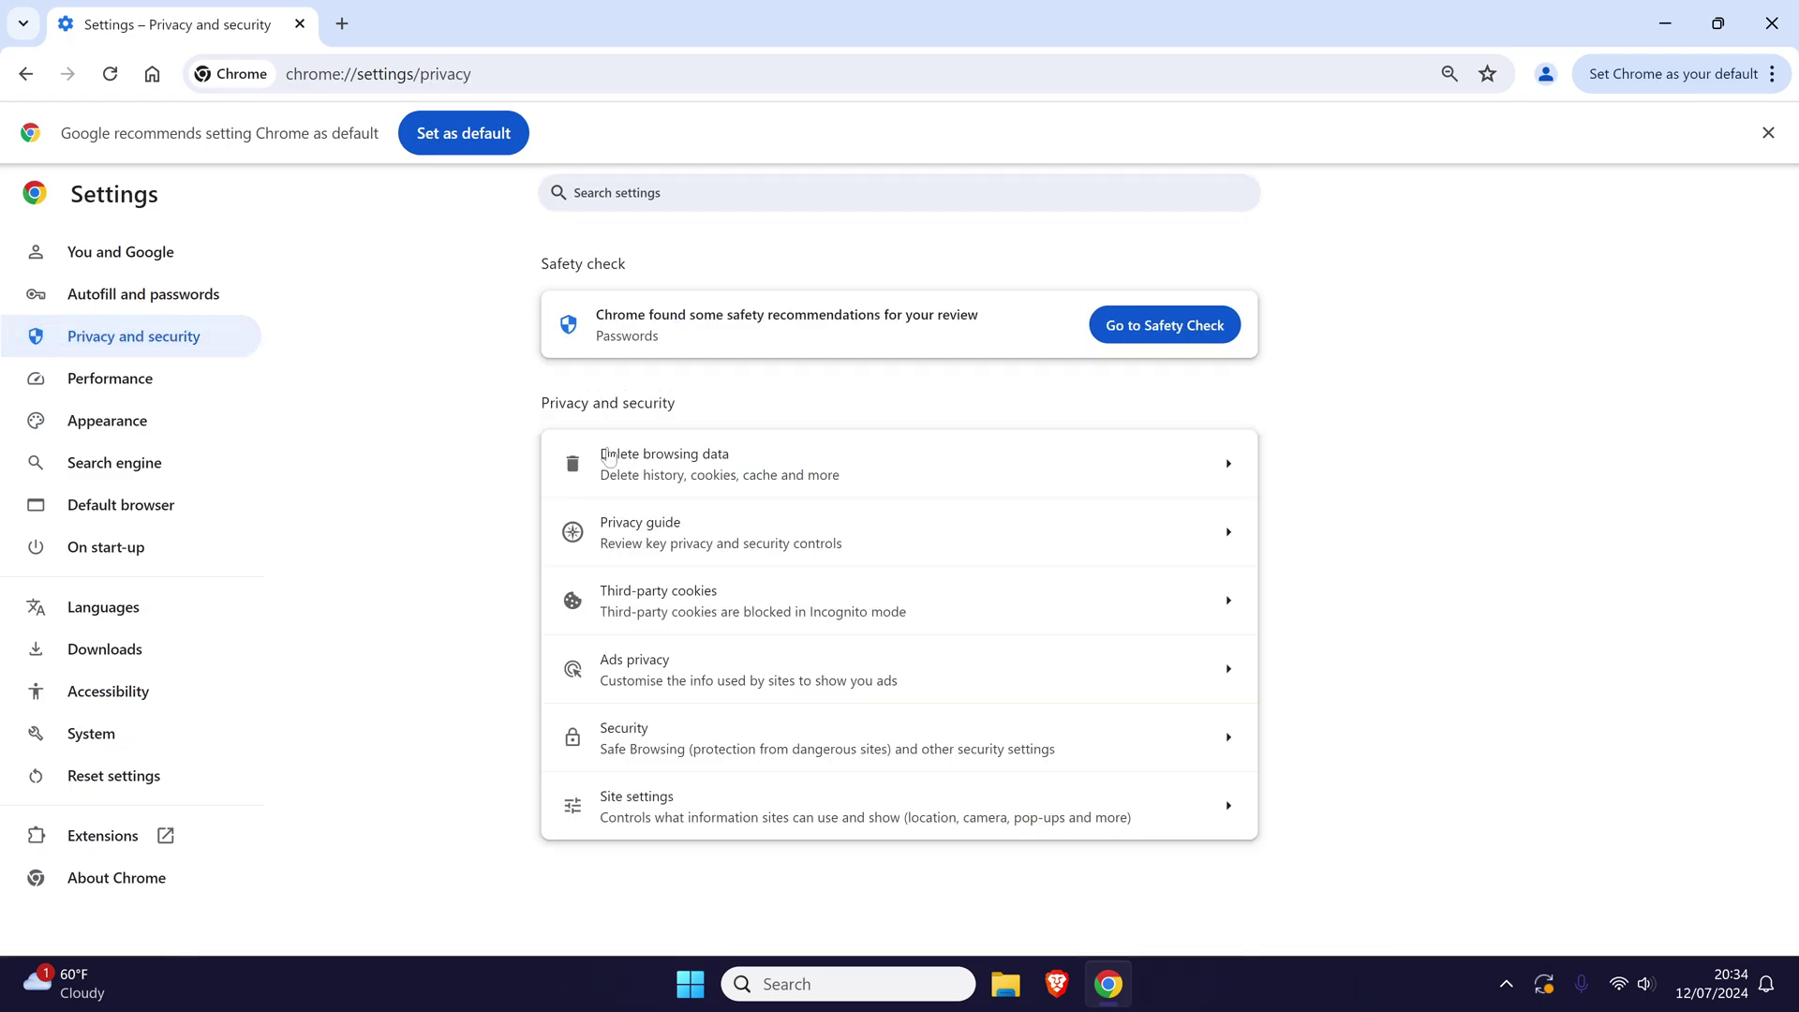
{"action": "left_click", "coordinate": [707, 821]}
{"action": "scroll", "coordinate": [918, 604], "scroll_direction": "down", "scroll_amount": 5}
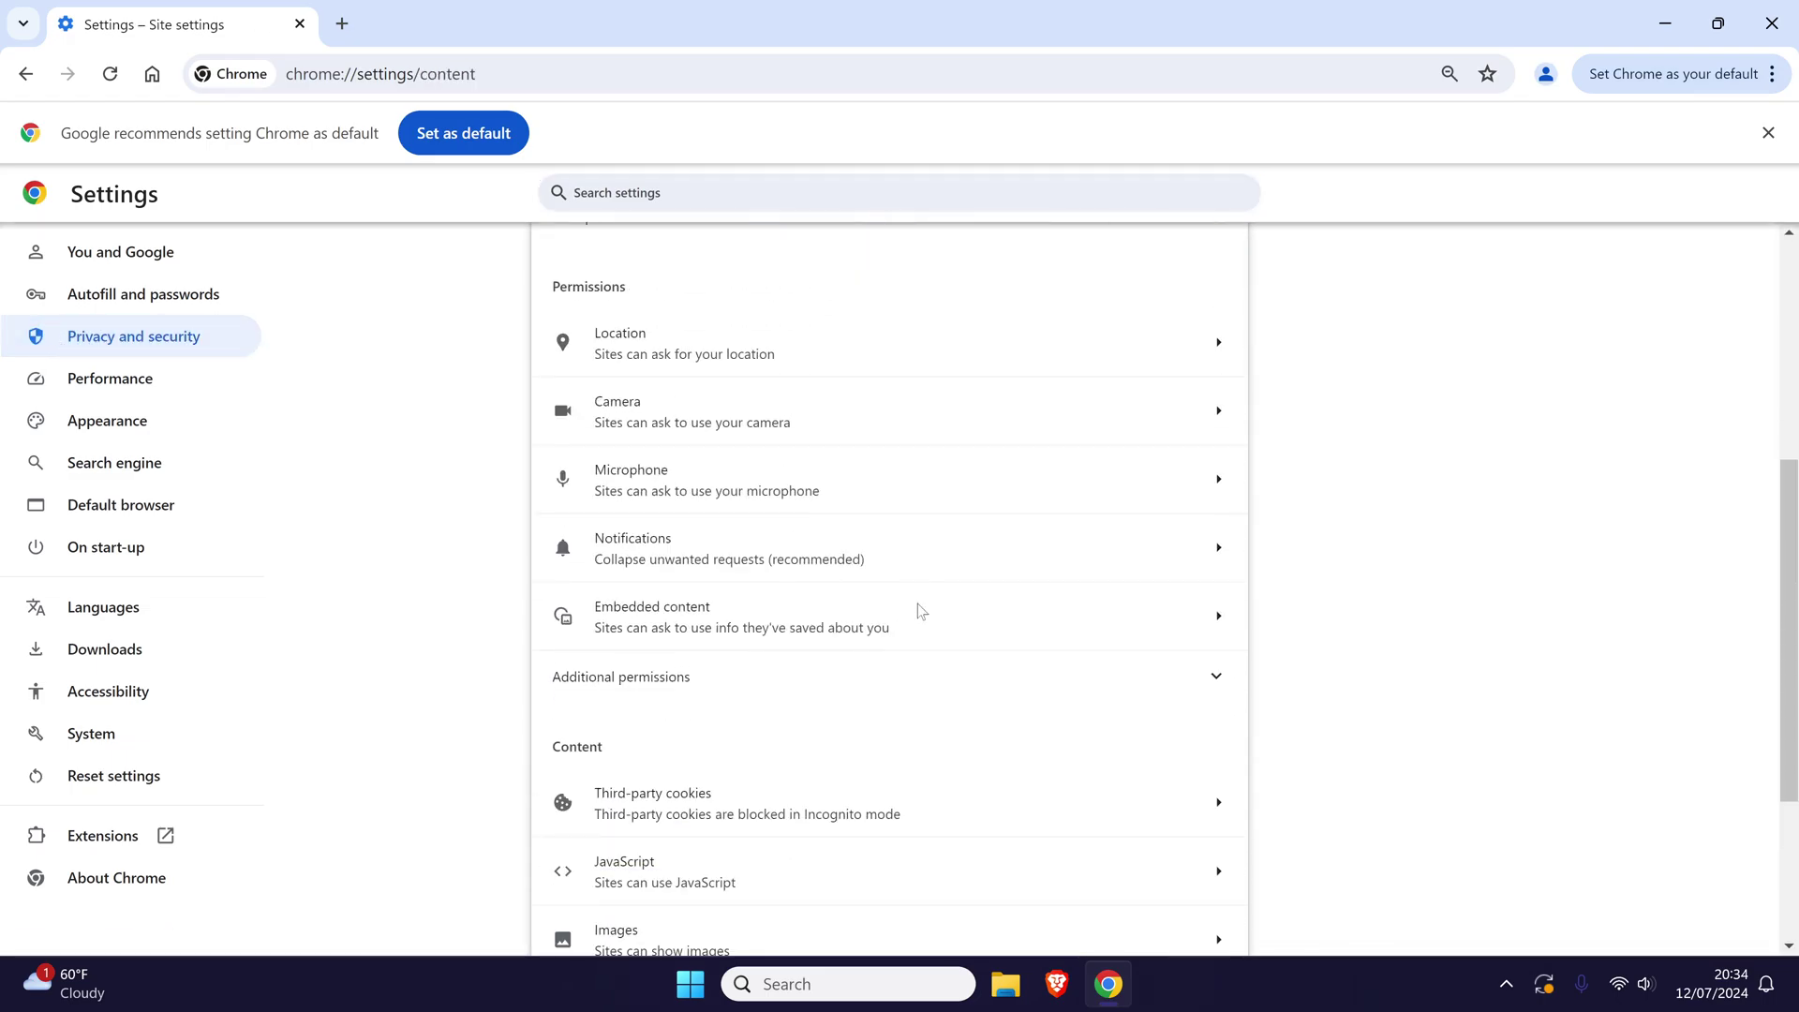
{"action": "left_click", "coordinate": [742, 472]}
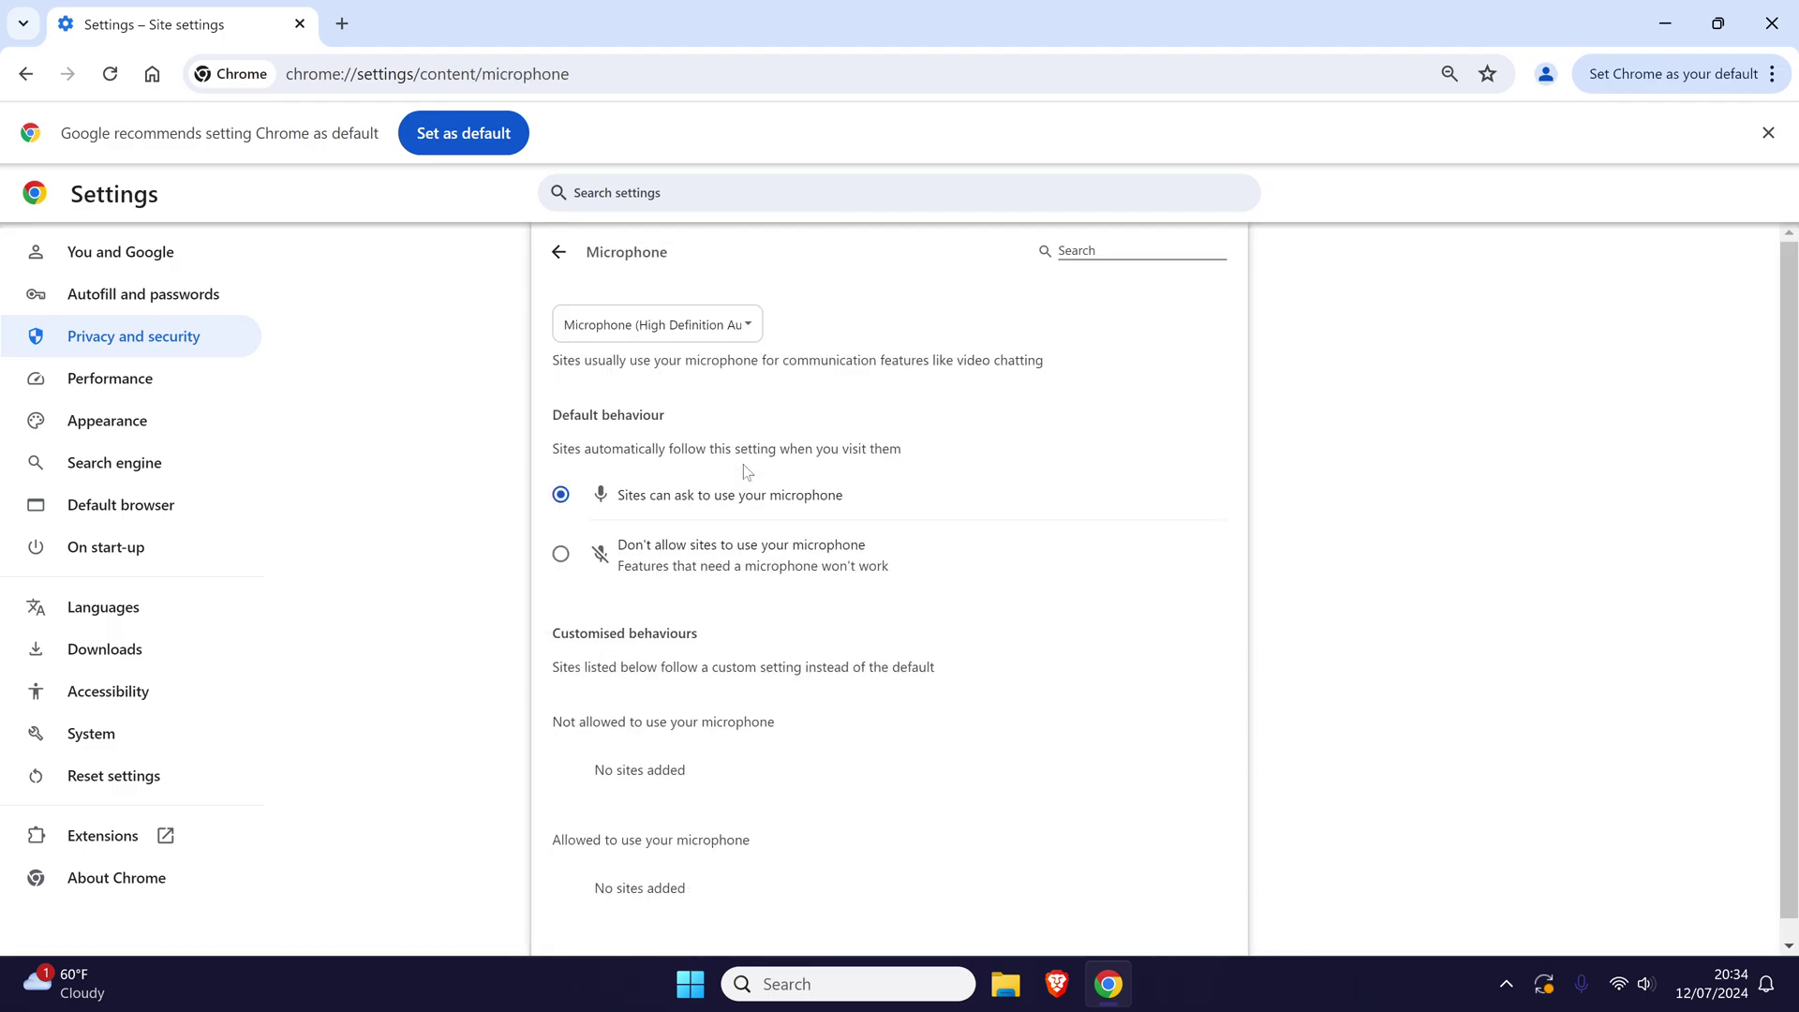
Set the default behaviour to "Sites can ask to use your microphone" and check the selected microphone device
{"action": "triple_click", "coordinate": [694, 503]}
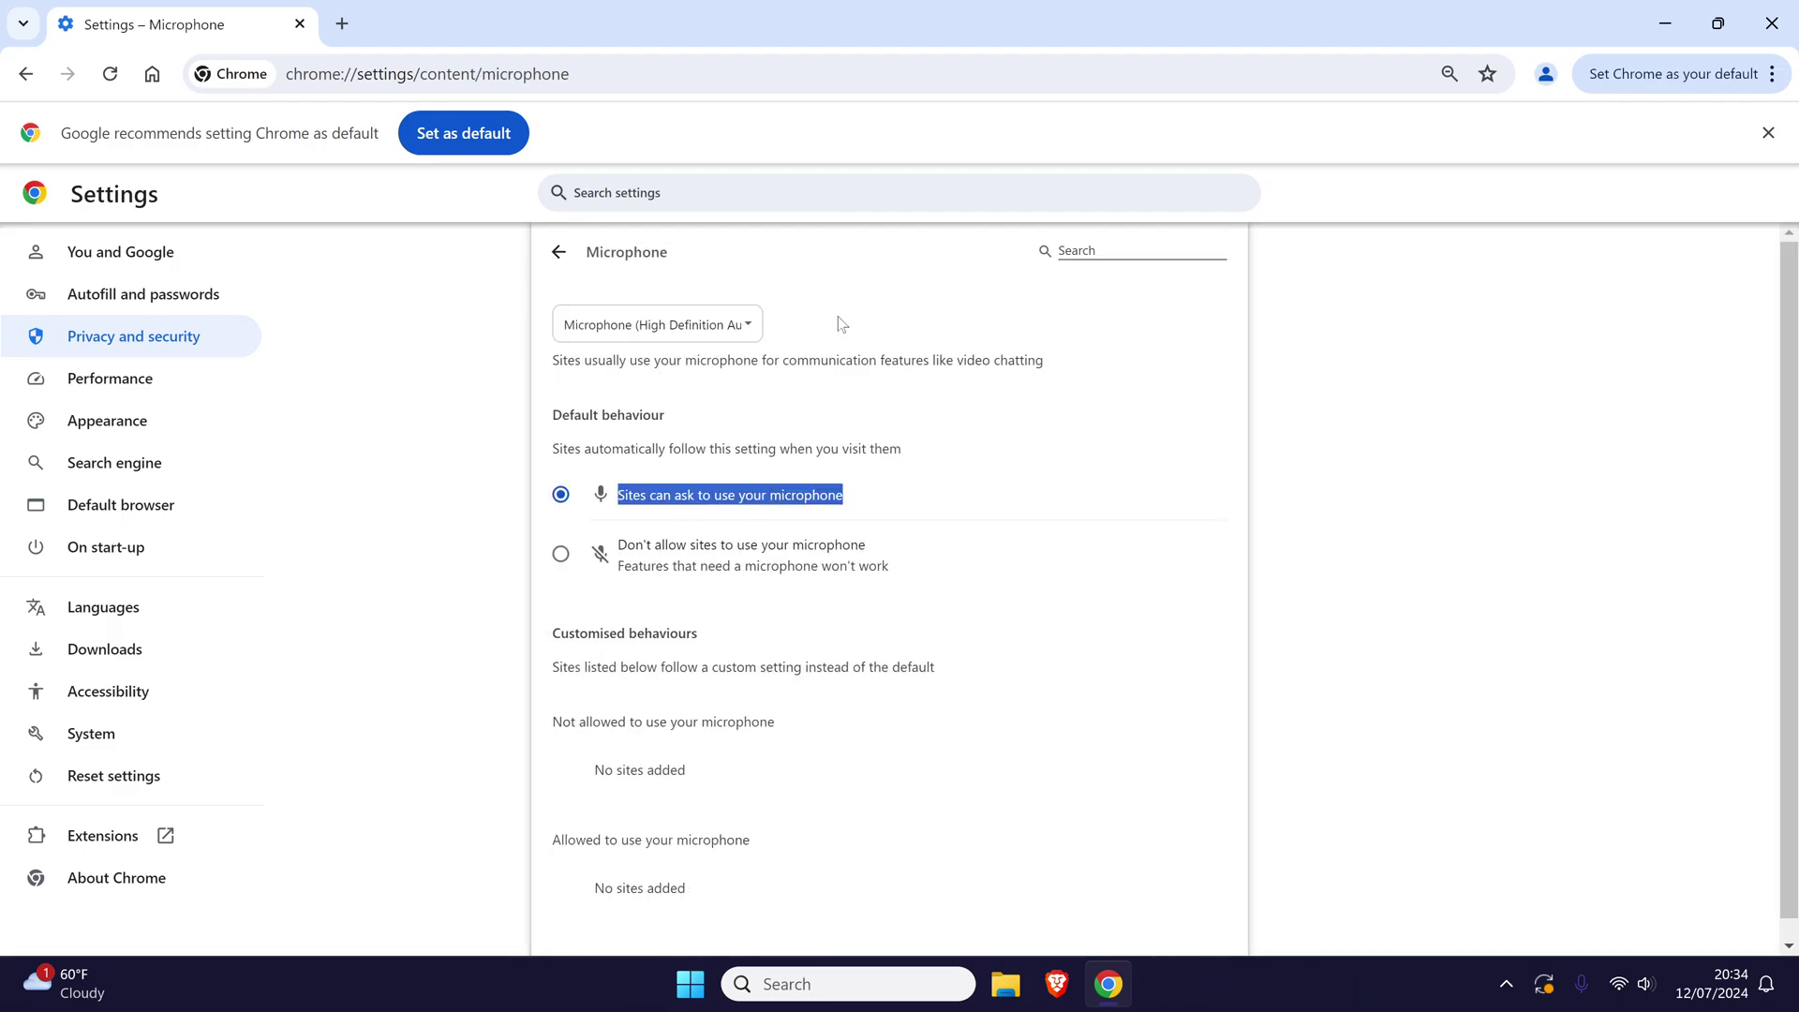
{"action": "left_click", "coordinate": [745, 328]}
{"action": "left_click", "coordinate": [745, 328]}
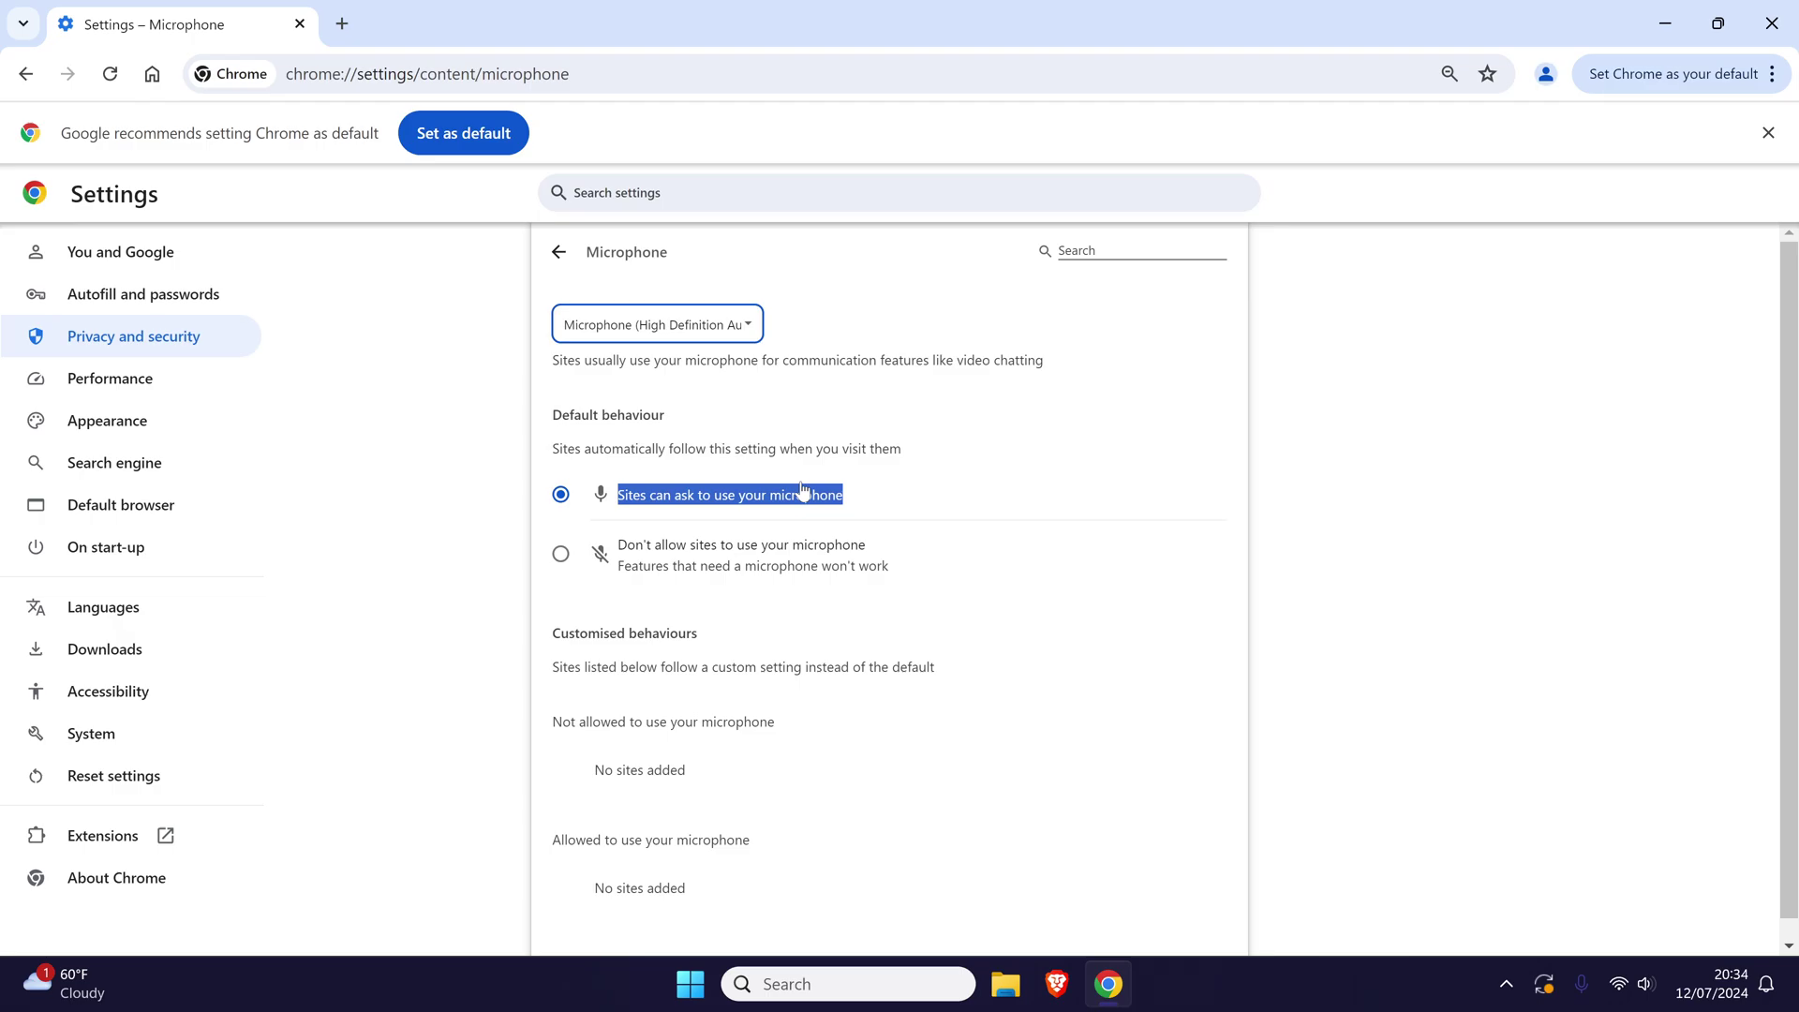